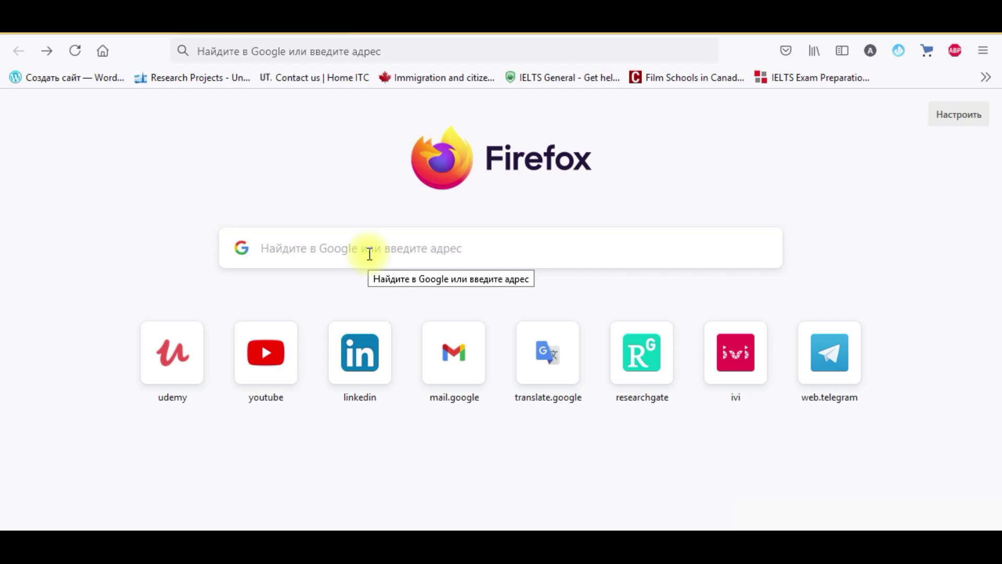
Search Google for 'globall rainfall erosivity' and scroll through the results.
{"action": "left_click", "coordinate": [370, 254]}
{"action": "type", "text": "globa"}
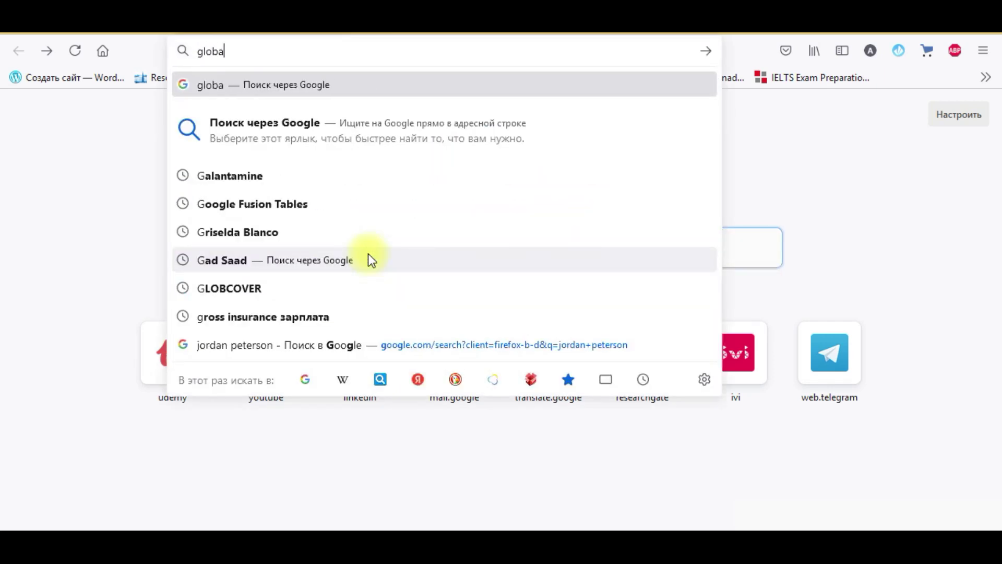
{"action": "type", "text": "ll"}
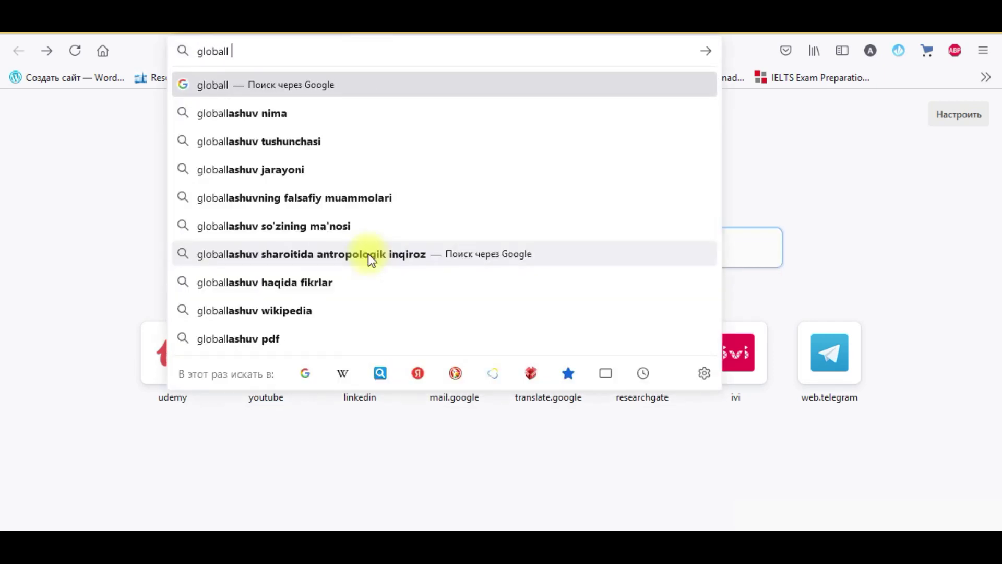
{"action": "type", "text": " rainfall"}
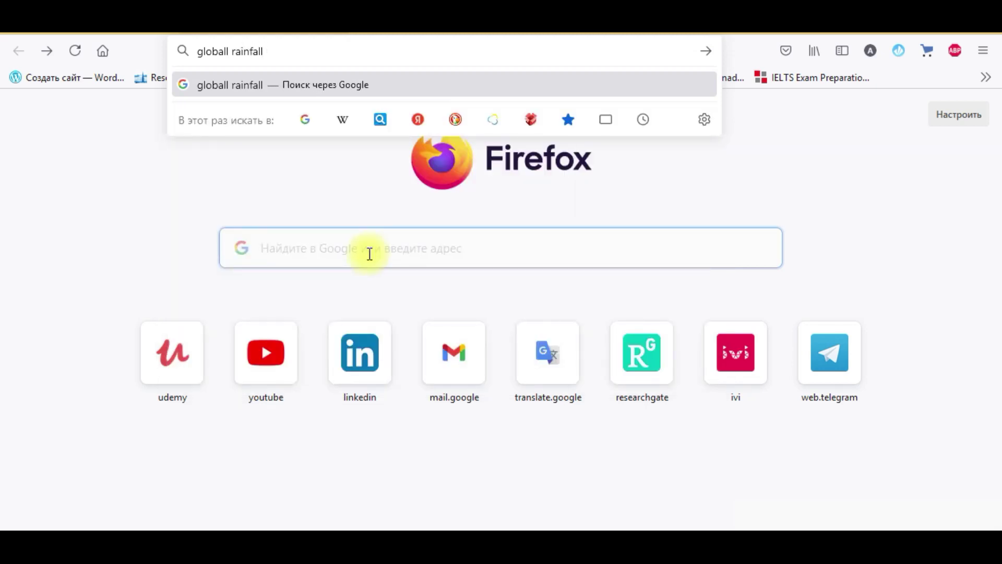
{"action": "type", "text": " eros"}
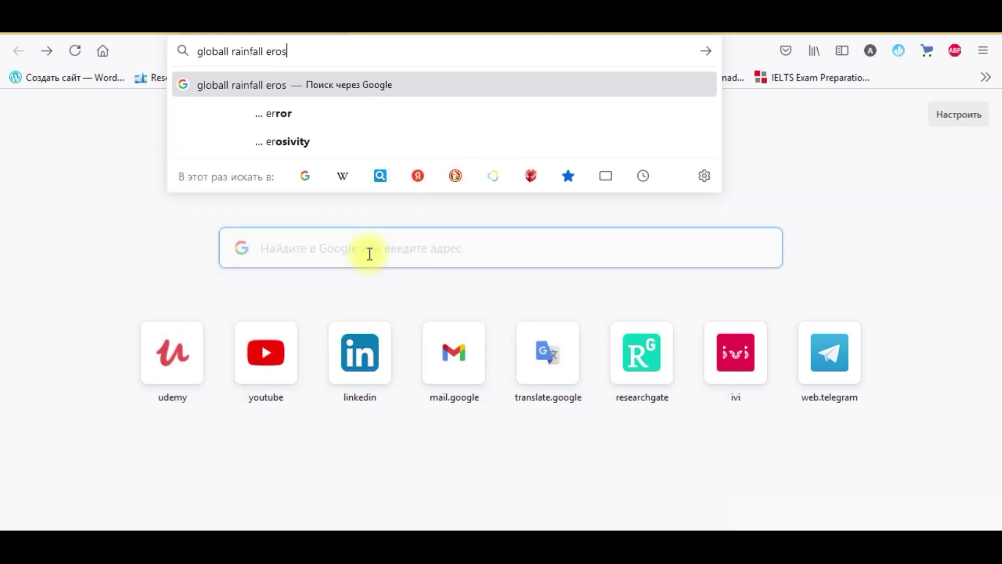
{"action": "type", "text": "ivity"}
{"action": "key", "text": "Return"}
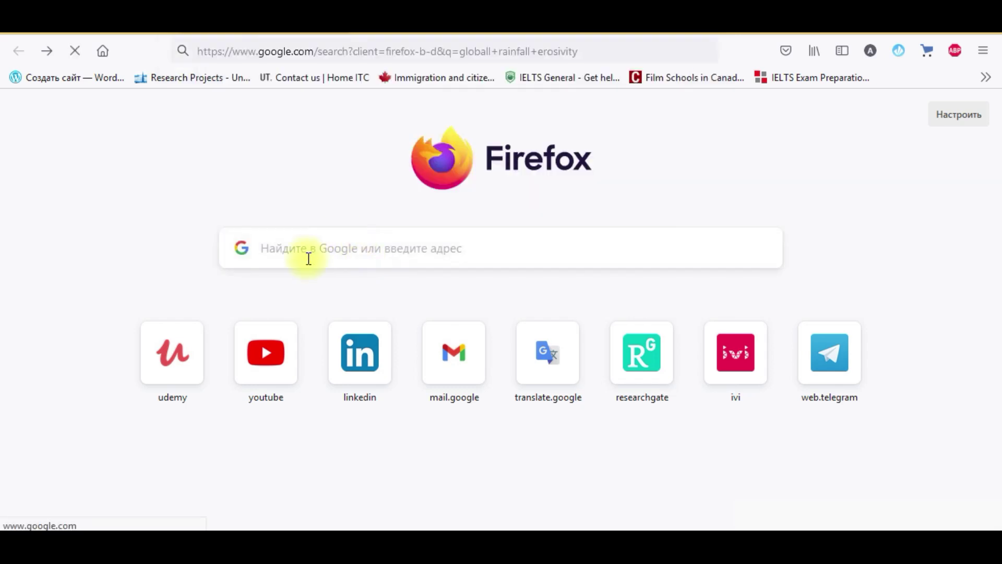
{"action": "scroll", "coordinate": [191, 290], "scroll_direction": "down", "scroll_amount": 3}
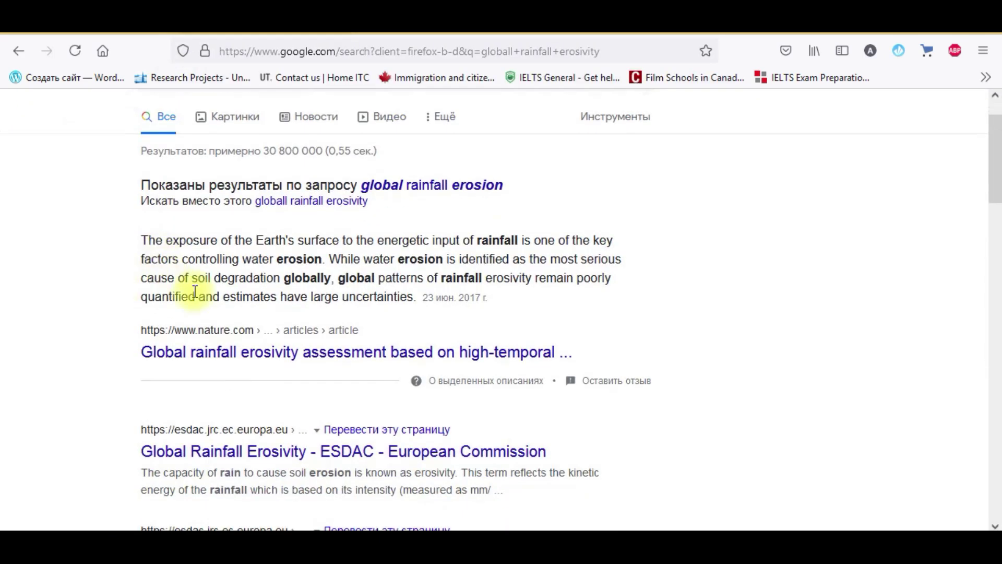
{"action": "scroll", "coordinate": [231, 385], "scroll_direction": "down", "scroll_amount": 3}
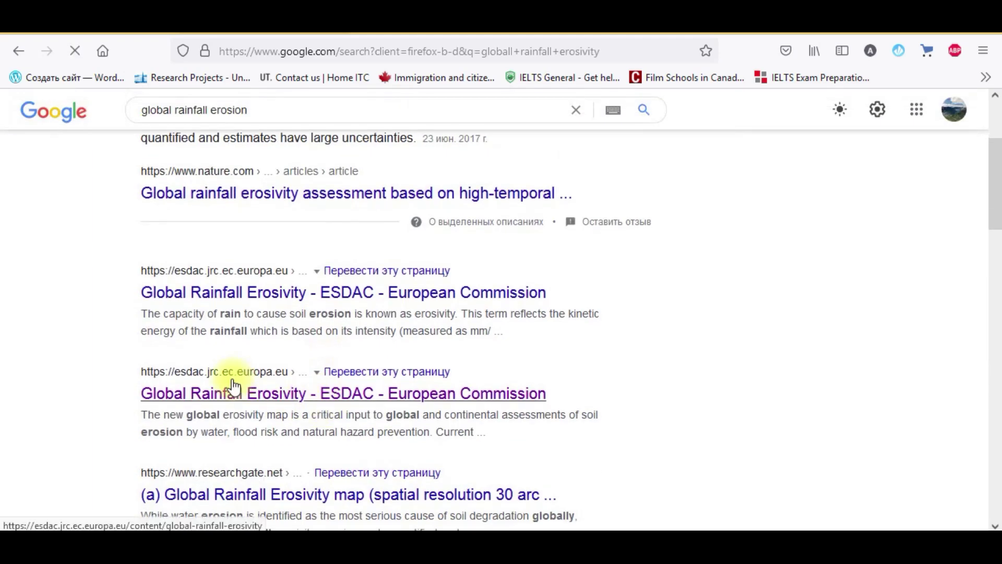
Open the 'Global Rainfall Erosivity - ESDAC' result and read through its metadata and references.
{"action": "left_click", "coordinate": [231, 396]}
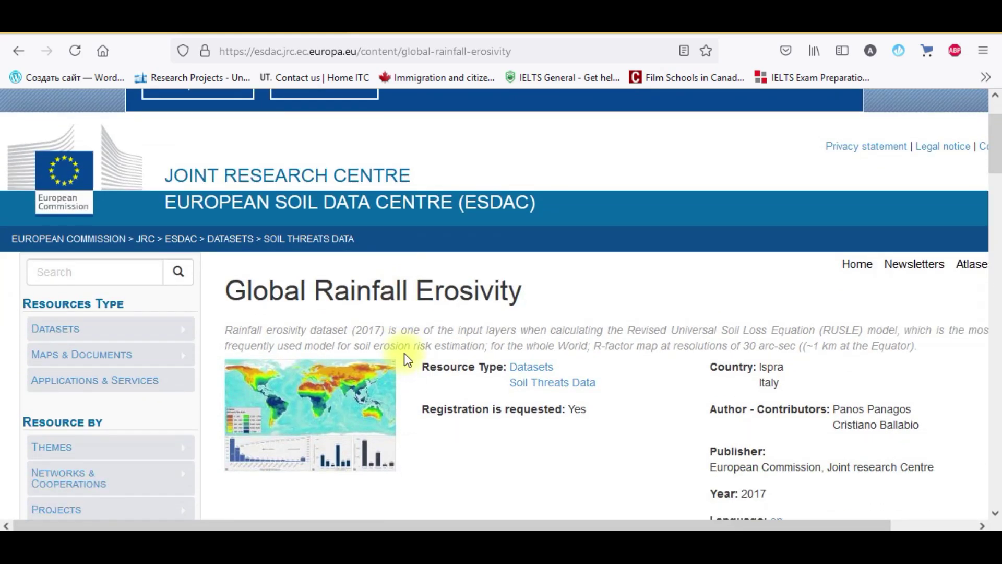
{"action": "scroll", "coordinate": [404, 353], "scroll_direction": "down", "scroll_amount": 3}
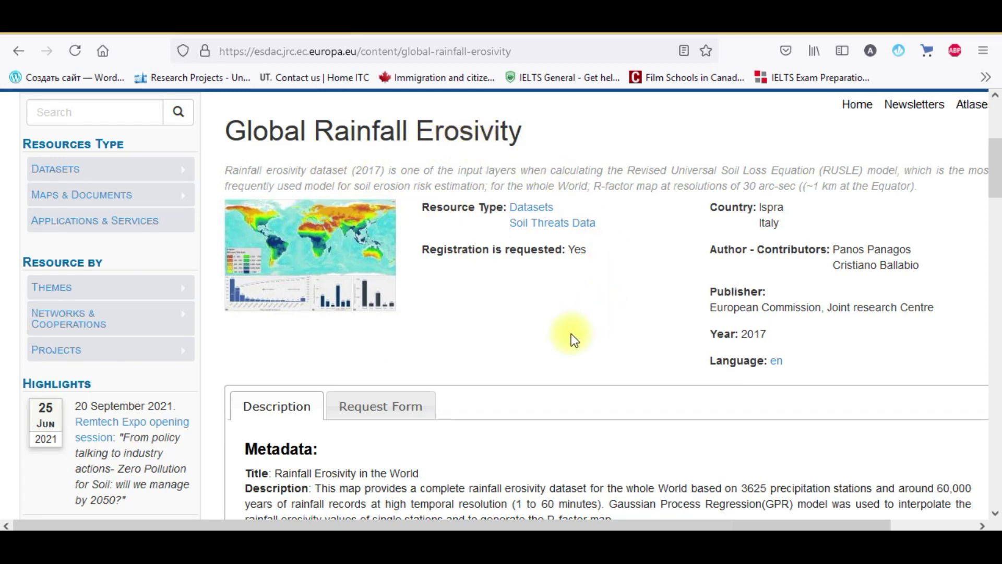
{"action": "scroll", "coordinate": [571, 333], "scroll_direction": "down", "scroll_amount": 15}
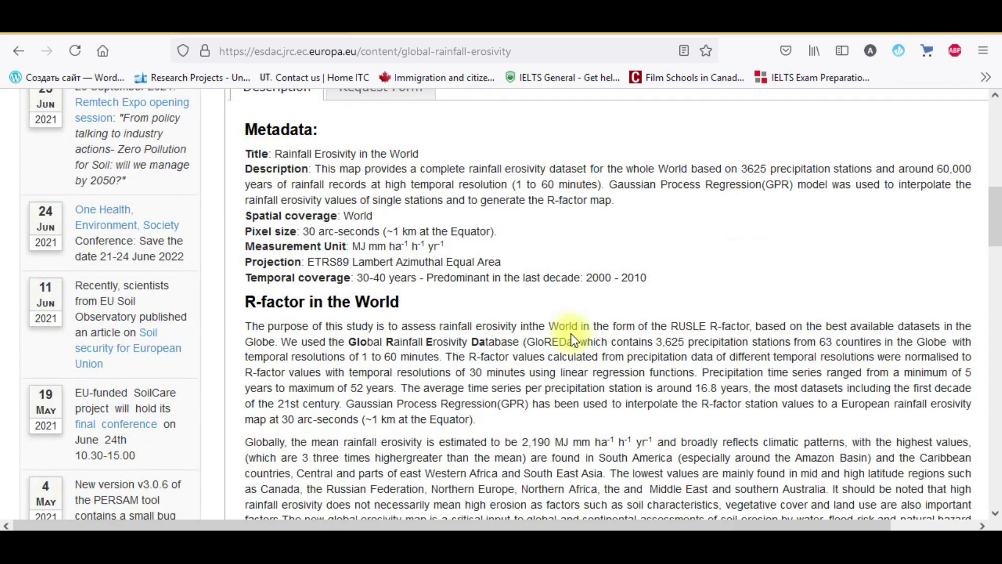
{"action": "scroll", "coordinate": [573, 334], "scroll_direction": "down", "scroll_amount": 15}
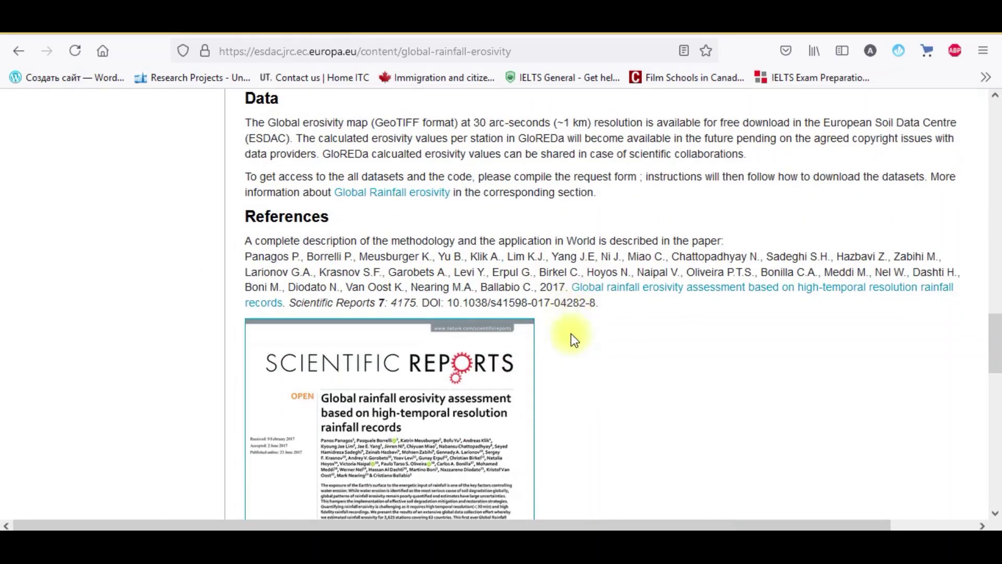
{"action": "scroll", "coordinate": [571, 334], "scroll_direction": "up", "scroll_amount": 20}
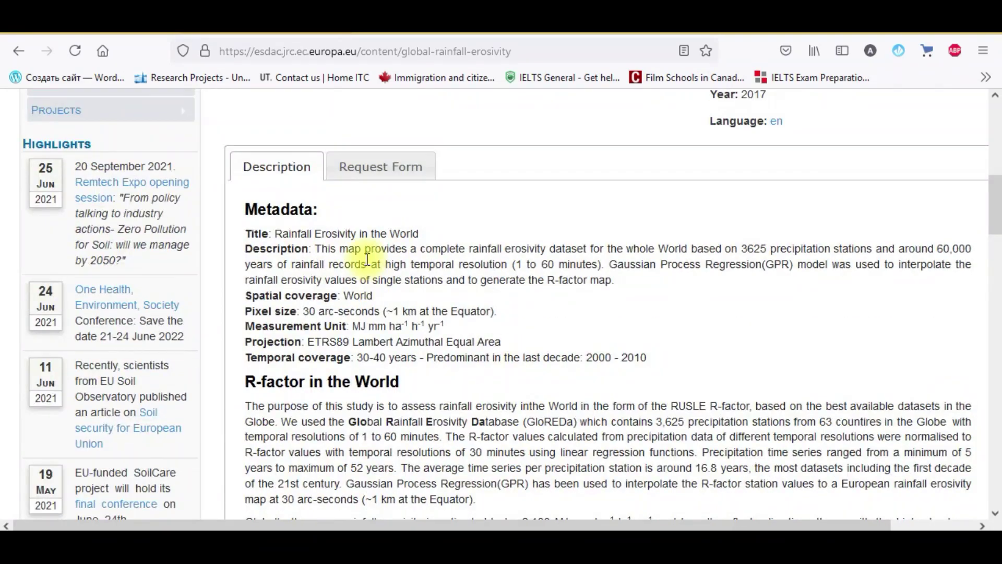
{"action": "left_click", "coordinate": [381, 168]}
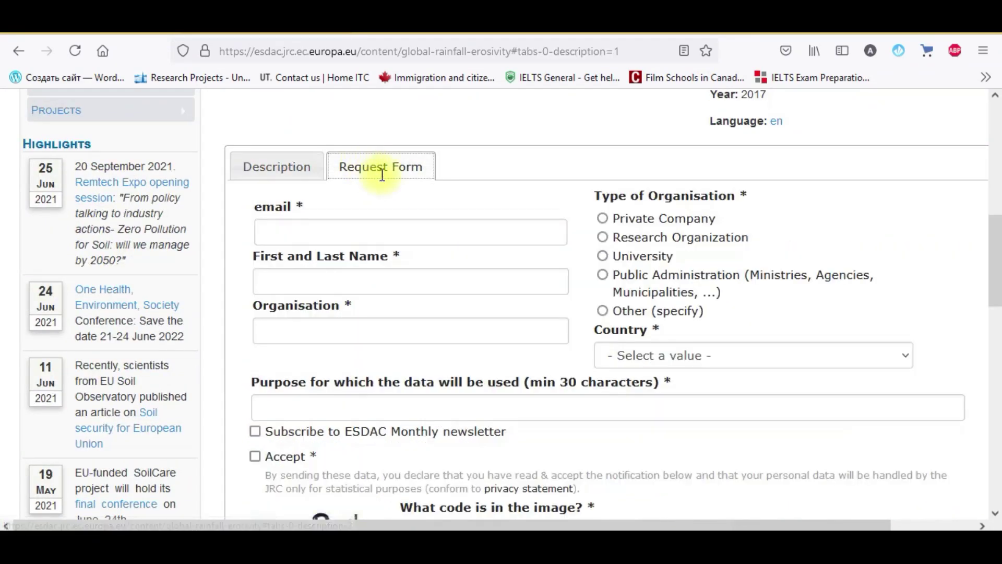
{"action": "left_click", "coordinate": [303, 231]}
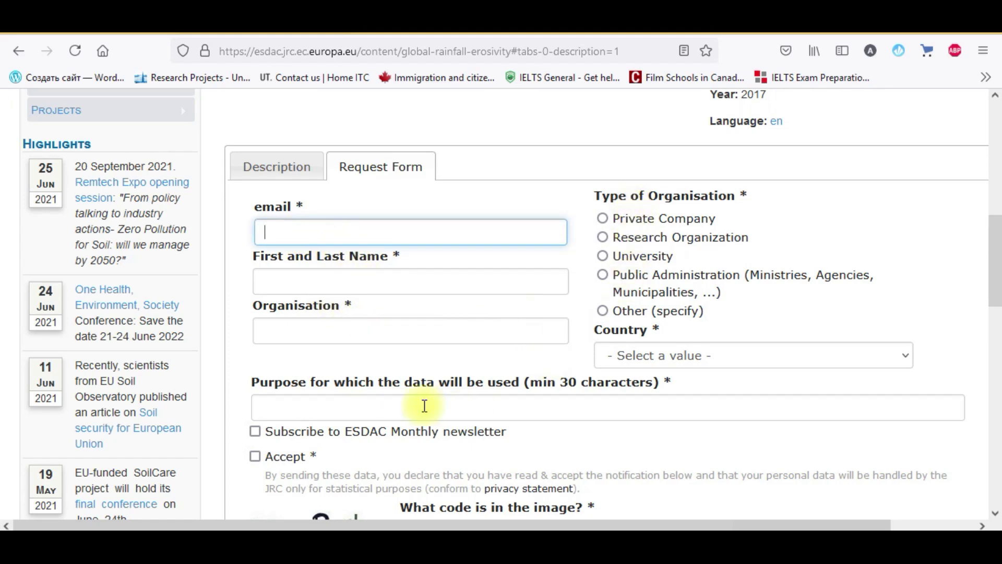
{"action": "scroll", "coordinate": [420, 405], "scroll_direction": "down", "scroll_amount": 3}
{"action": "scroll", "coordinate": [320, 247], "scroll_direction": "up", "scroll_amount": 2}
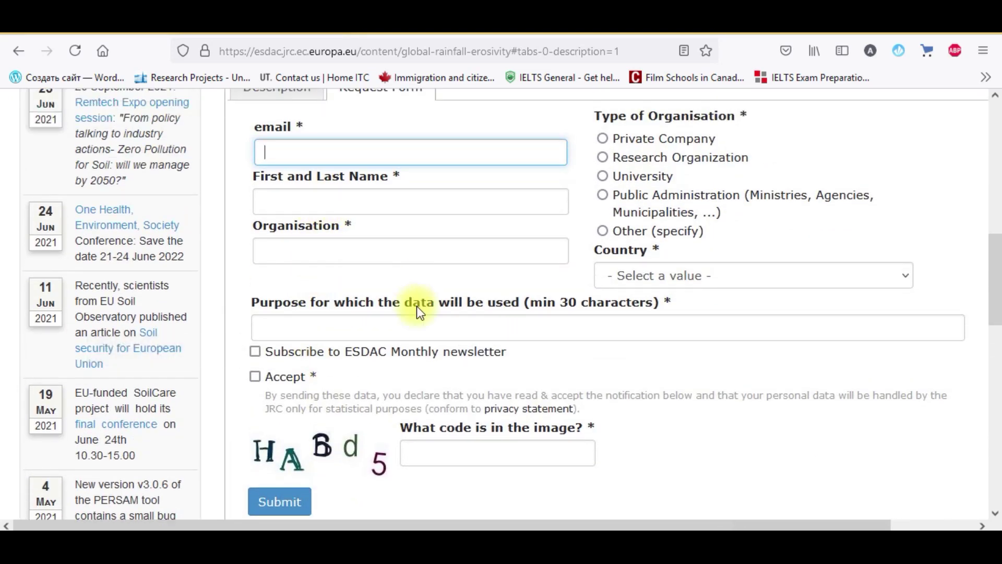
{"action": "scroll", "coordinate": [419, 312], "scroll_direction": "down", "scroll_amount": 5}
{"action": "scroll", "coordinate": [476, 298], "scroll_direction": "up", "scroll_amount": 5}
{"action": "scroll", "coordinate": [401, 318], "scroll_direction": "up", "scroll_amount": 2}
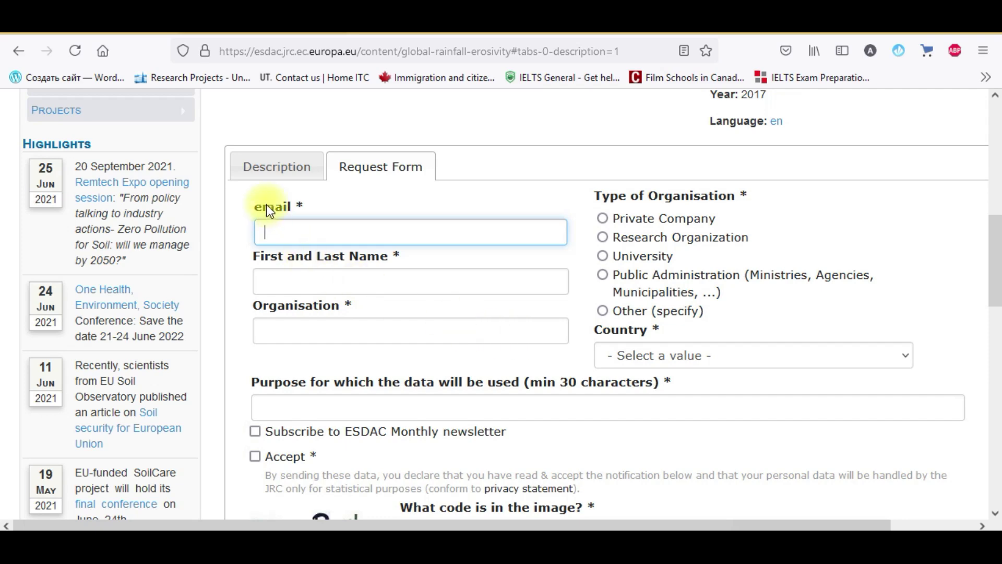
{"action": "left_click", "coordinate": [282, 160]}
{"action": "scroll", "coordinate": [415, 331], "scroll_direction": "down", "scroll_amount": 2}
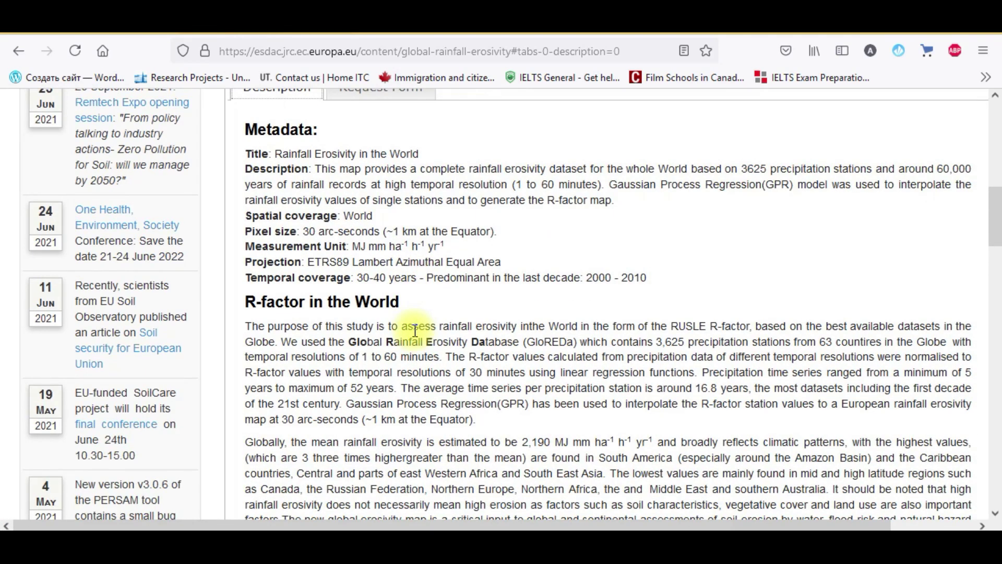
{"action": "scroll", "coordinate": [415, 330], "scroll_direction": "down", "scroll_amount": 8}
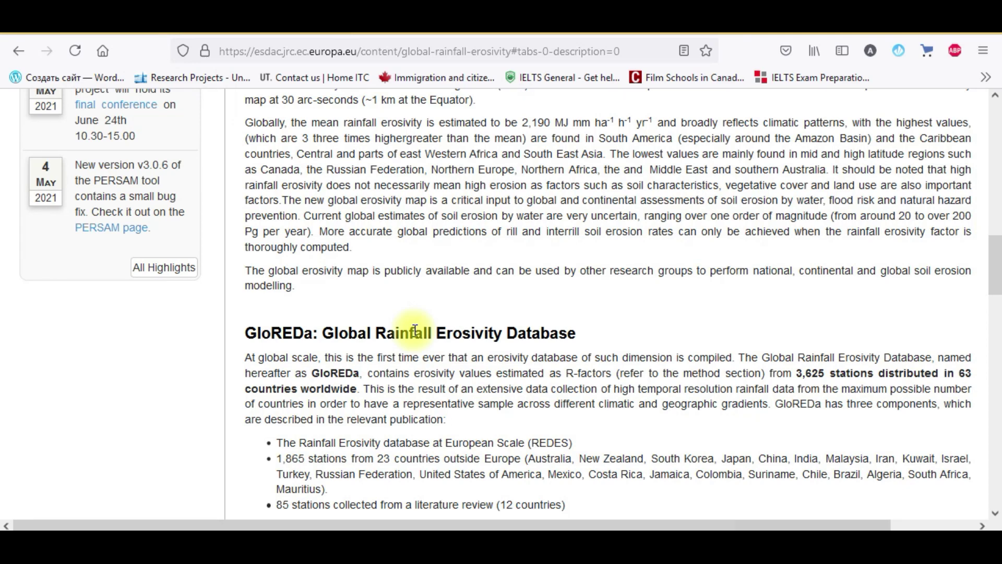
{"action": "scroll", "coordinate": [415, 330], "scroll_direction": "up", "scroll_amount": 15}
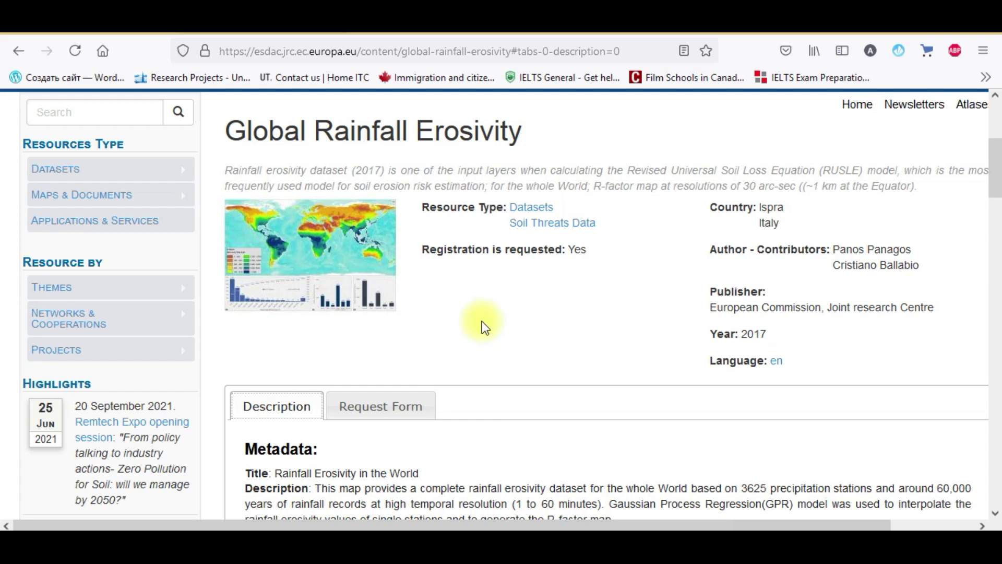
{"action": "mouse_move", "coordinate": [188, 540]}
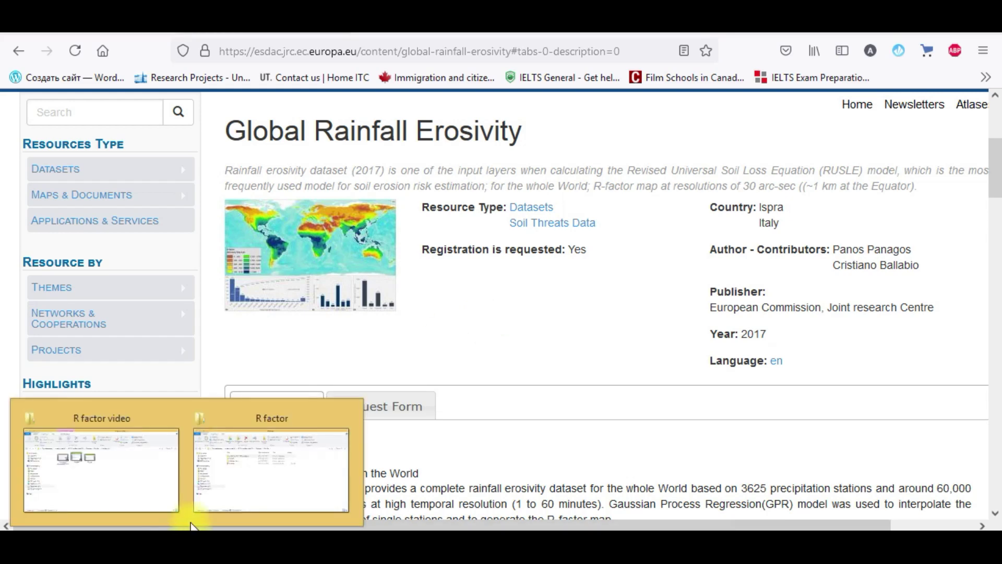
Check that the GlobalR folder is 3,39 ГБ, then open it and select GlobalR_NoPol.
{"action": "left_click", "coordinate": [214, 502]}
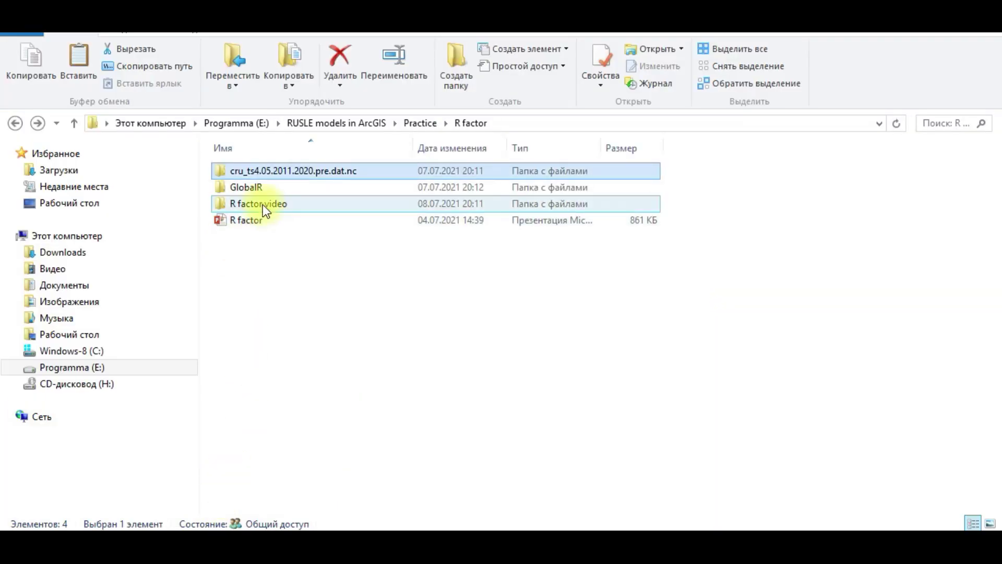
{"action": "left_click", "coordinate": [251, 188]}
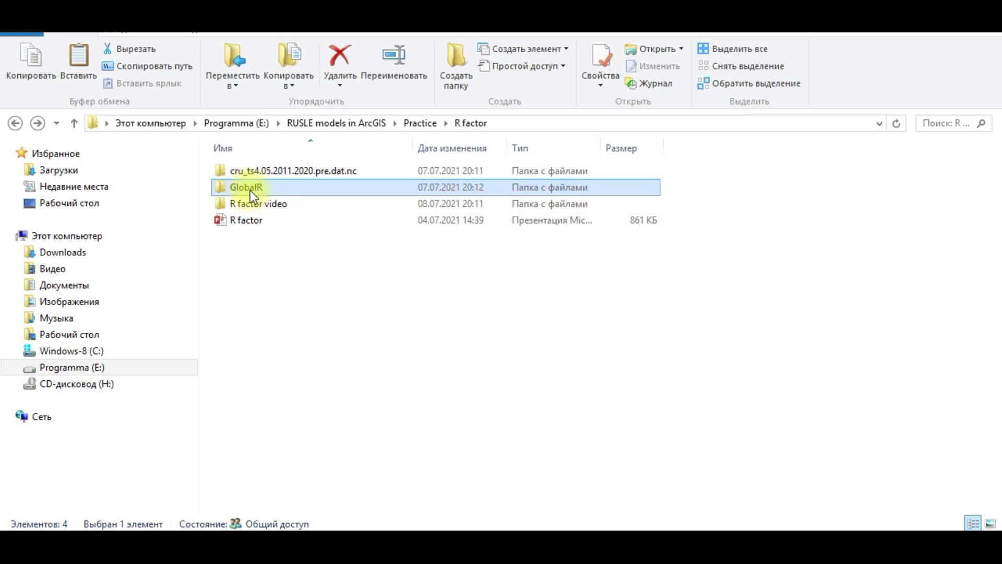
{"action": "right_click", "coordinate": [249, 190]}
{"action": "left_click", "coordinate": [297, 525]}
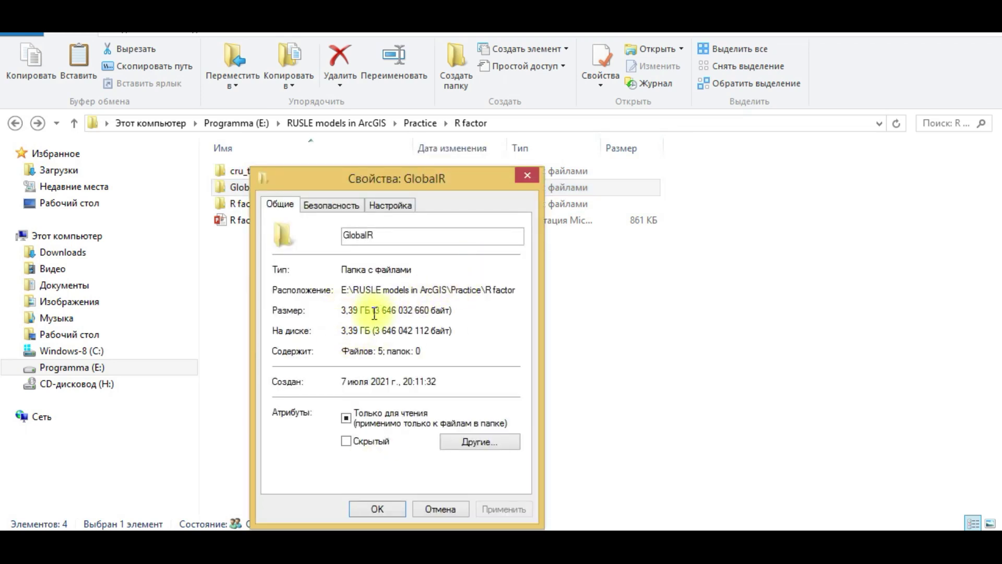
{"action": "left_click_drag", "start_coordinate": [374, 313], "coordinate": [340, 312]}
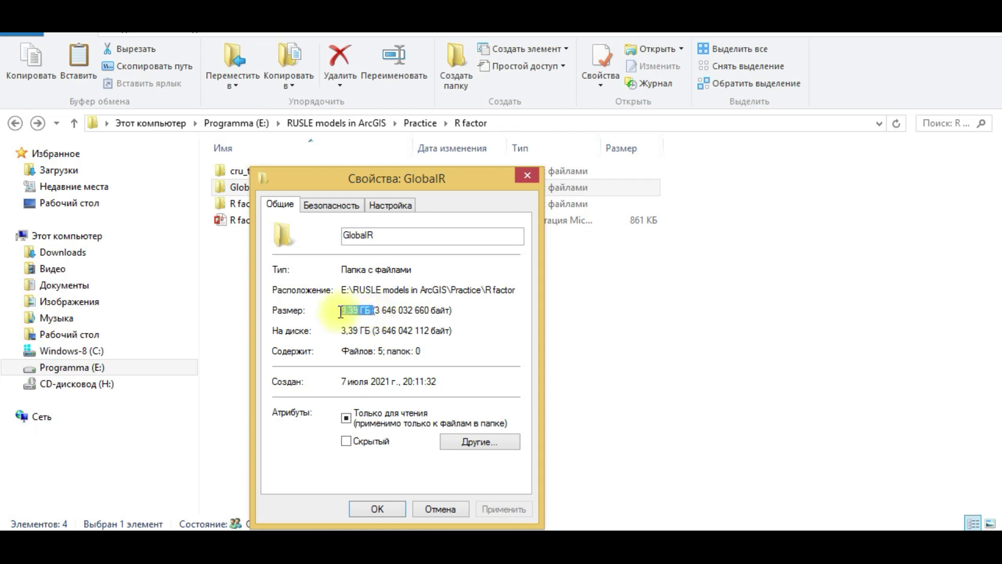
{"action": "left_click", "coordinate": [525, 179]}
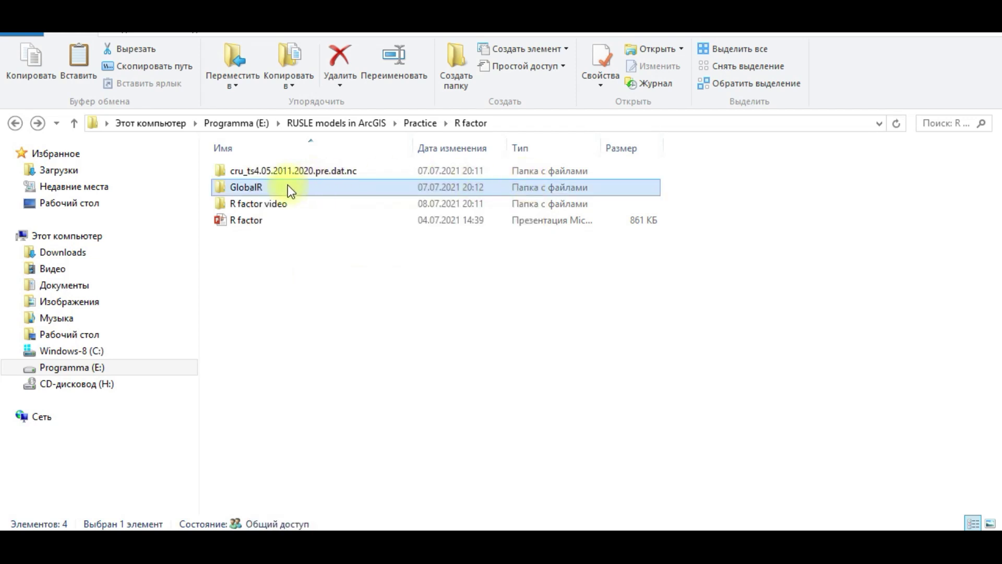
{"action": "double_click", "coordinate": [285, 185]}
{"action": "left_click", "coordinate": [253, 205]}
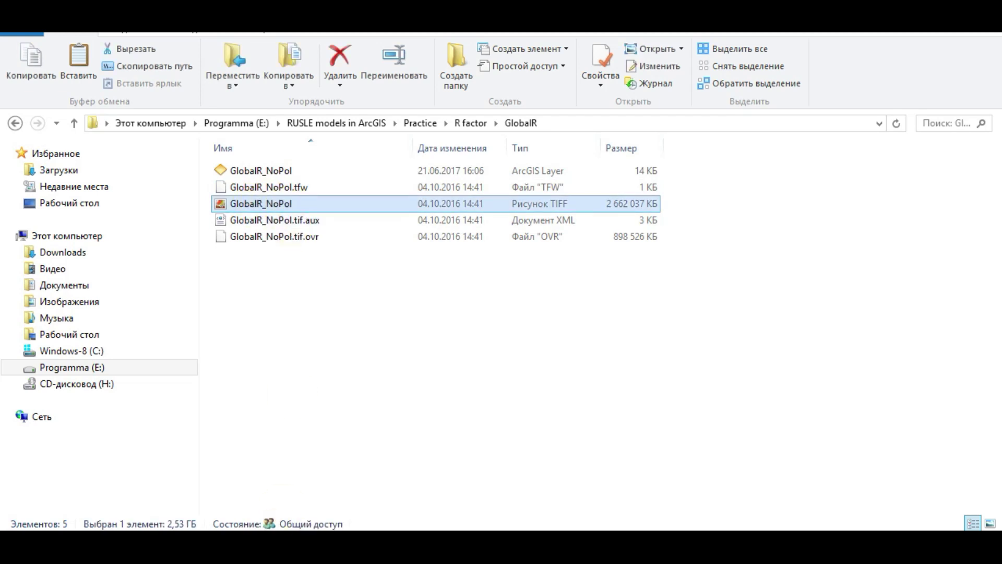
Drag GlobalR_NoPol.tif from Explorer into ArcMap's R(rainfall erosivity) group.
{"action": "key", "text": "alt+Tab"}
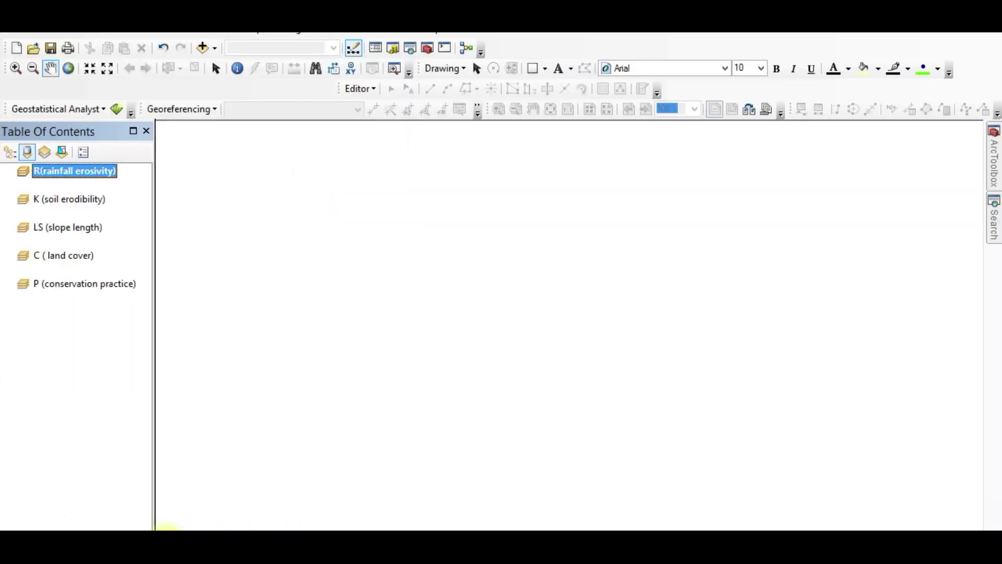
{"action": "key", "text": "alt+Tab"}
{"action": "mouse_move", "coordinate": [262, 205]}
{"action": "left_mouse_down"}
{"action": "mouse_move", "coordinate": [231, 525]}
{"action": "mouse_move", "coordinate": [199, 526]}
{"action": "mouse_move", "coordinate": [10, 162]}
{"action": "mouse_move", "coordinate": [63, 190]}
{"action": "mouse_move", "coordinate": [64, 175]}
{"action": "mouse_move", "coordinate": [100, 196]}
{"action": "left_mouse_up"}
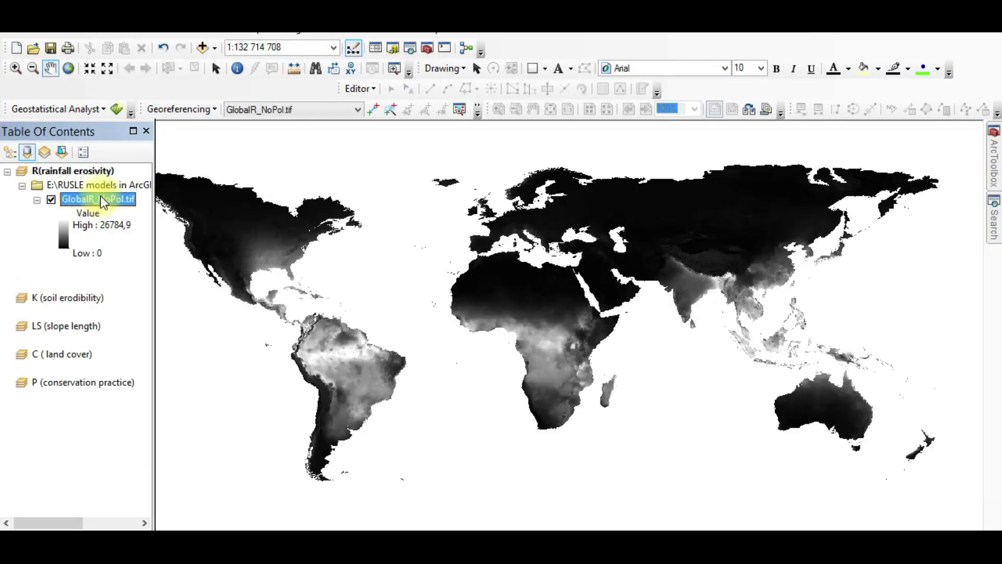
List the layers by drawing order, recentre the world map and bring up the raster's colour ramps.
{"action": "left_click_drag", "start_coordinate": [565, 311], "coordinate": [623, 308]}
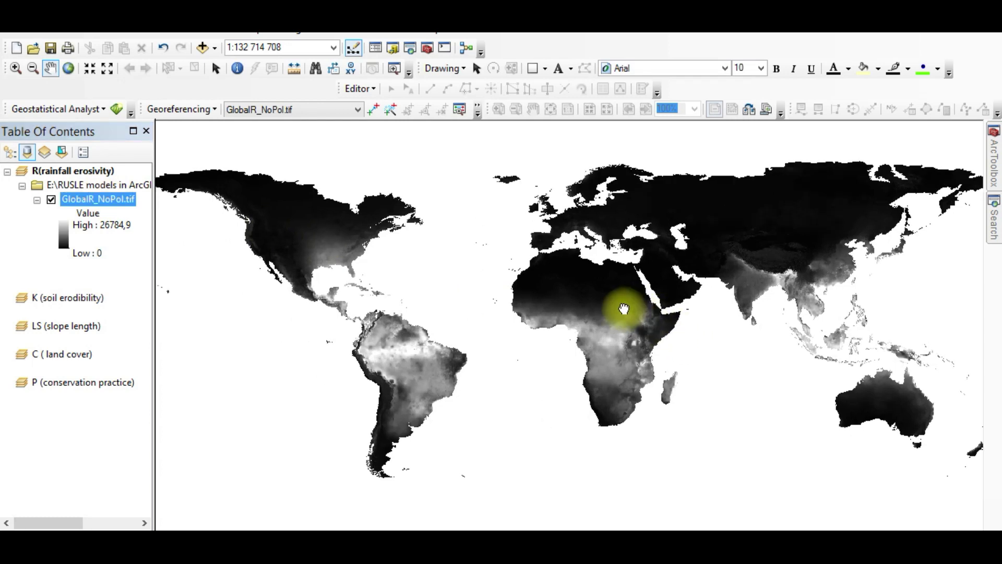
{"action": "left_click", "coordinate": [10, 152]}
{"action": "left_click_drag", "start_coordinate": [635, 326], "coordinate": [652, 323]}
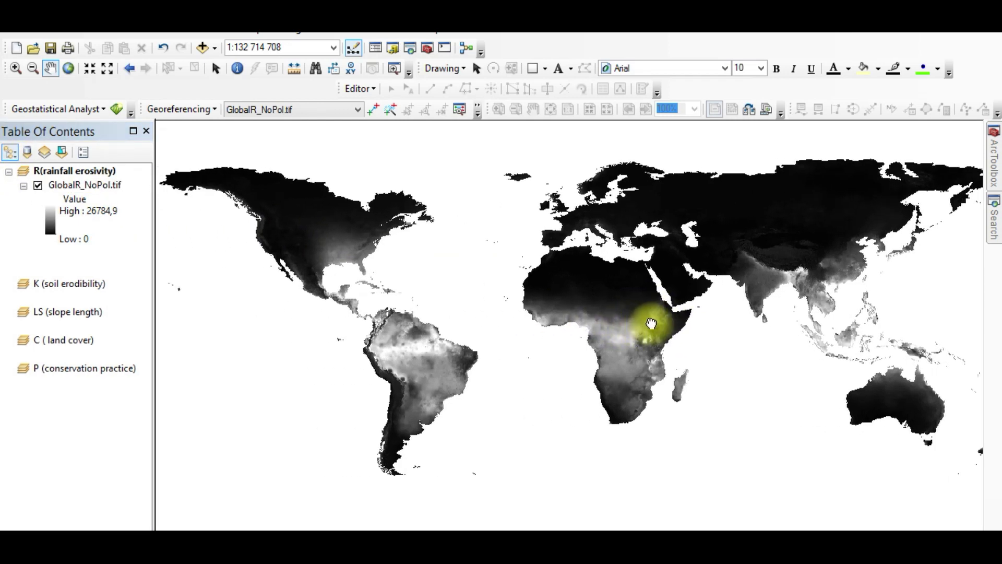
{"action": "left_click", "coordinate": [50, 222]}
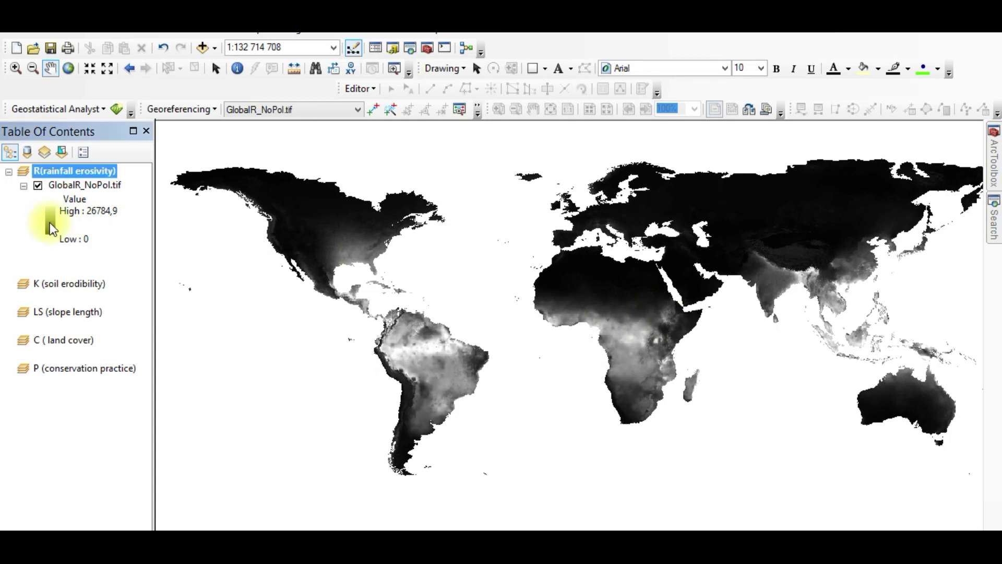
{"action": "left_click", "coordinate": [49, 223]}
{"action": "left_click", "coordinate": [119, 269]}
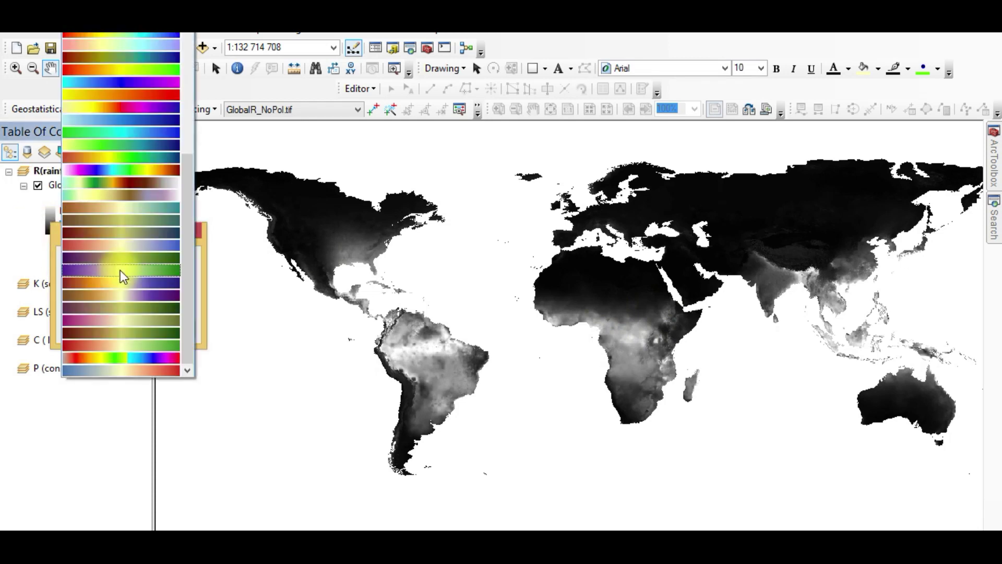
Apply the red-yellow-blue colour ramp to the GlobalR_NoPol.tif raster.
{"action": "left_click", "coordinate": [99, 246]}
{"action": "left_click", "coordinate": [90, 329]}
{"action": "left_click_drag", "start_coordinate": [689, 337], "coordinate": [620, 339]}
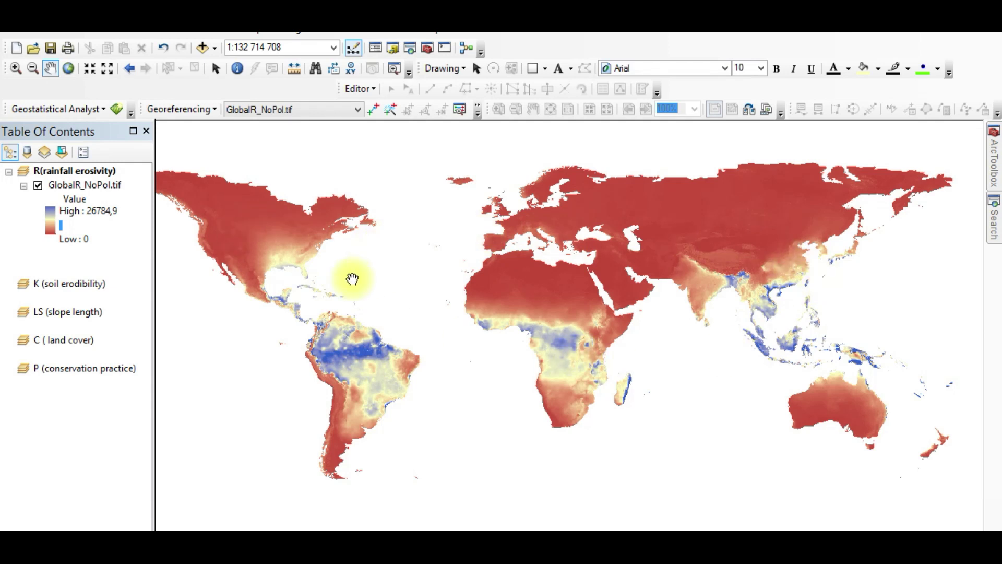
Check the raster's cell size in degrees on the Source page of its Layer Properties.
{"action": "left_click", "coordinate": [74, 187]}
{"action": "right_click", "coordinate": [73, 186]}
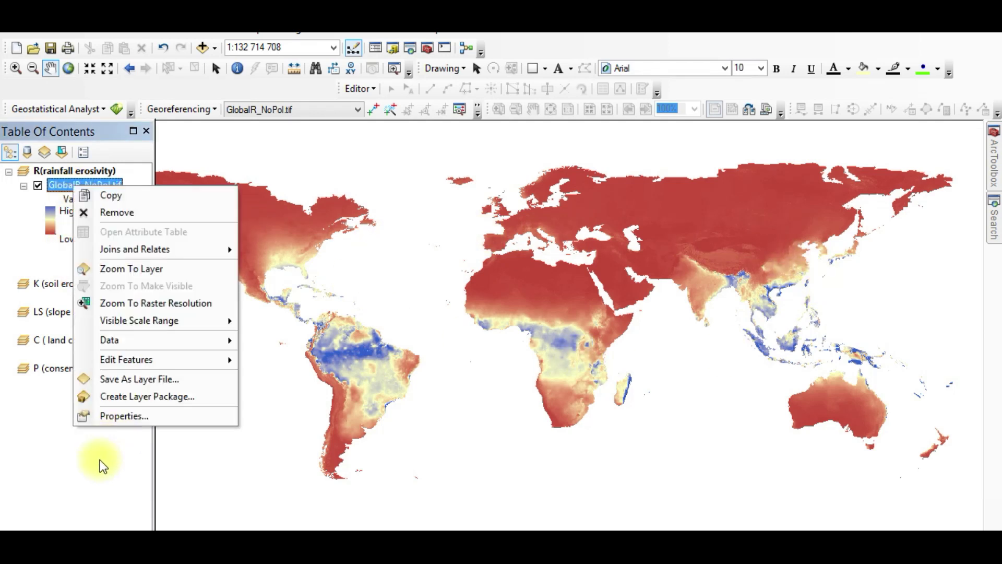
{"action": "left_click", "coordinate": [111, 415]}
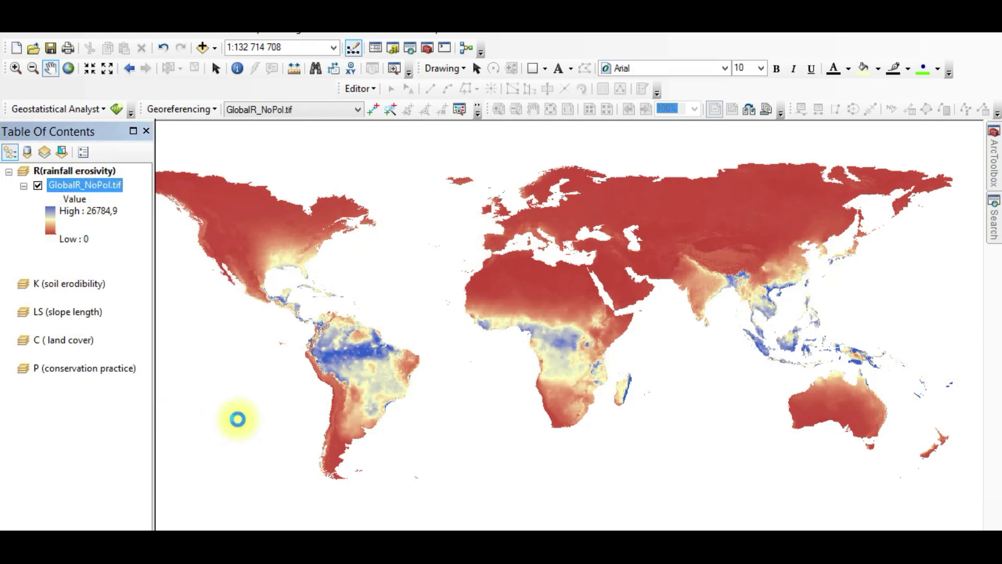
{"action": "left_click", "coordinate": [378, 204]}
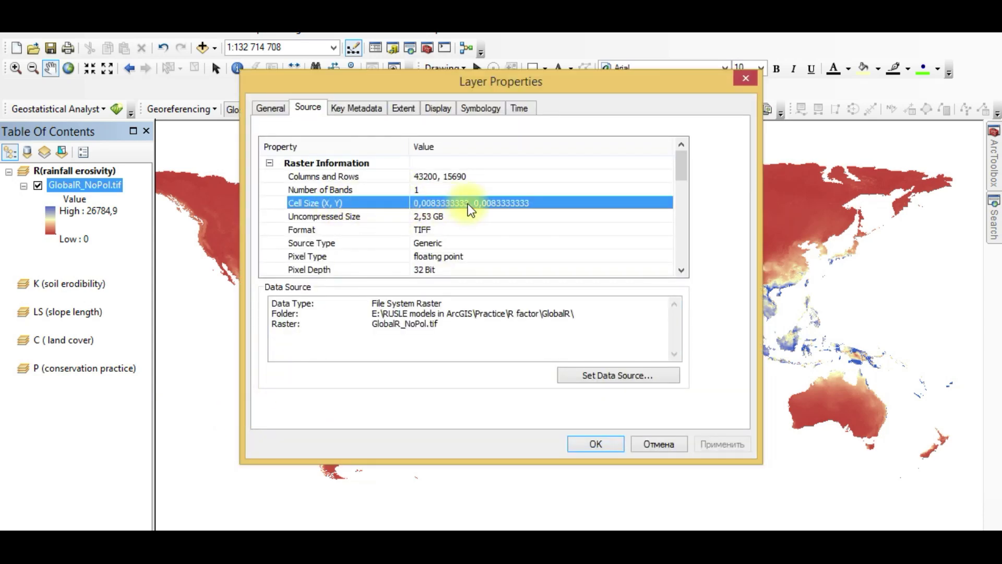
{"action": "left_click", "coordinate": [745, 79]}
Reopen the legend's colour ramp chooser and dismiss it without changes.
{"action": "left_click", "coordinate": [46, 169]}
{"action": "right_click", "coordinate": [51, 172]}
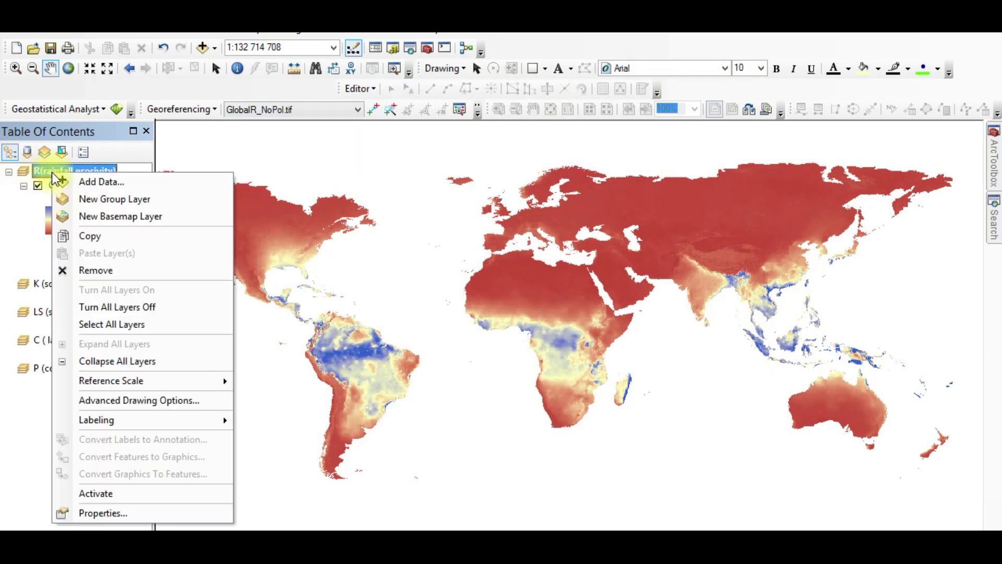
{"action": "left_click", "coordinate": [49, 214]}
{"action": "left_click", "coordinate": [53, 223]}
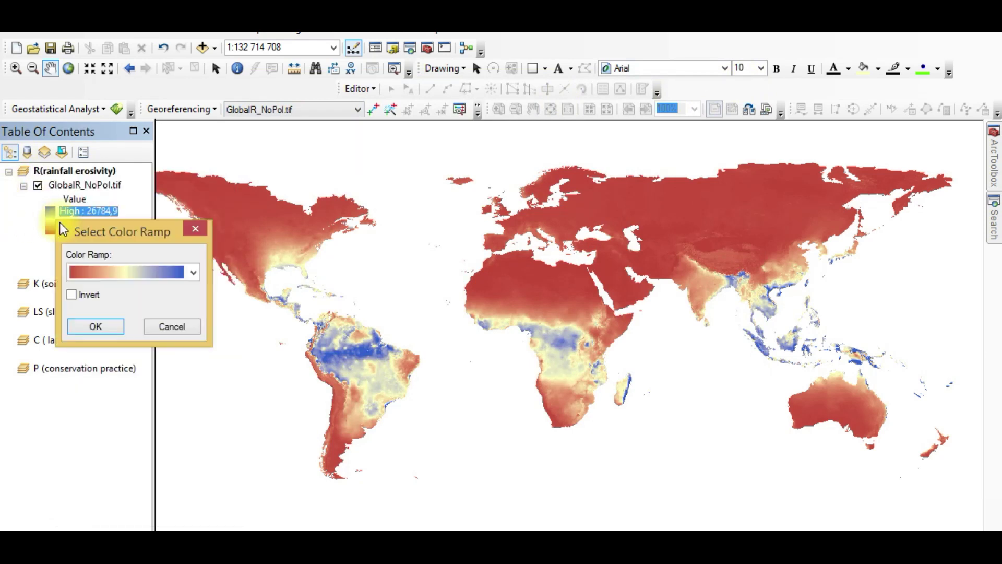
{"action": "key", "text": "Return"}
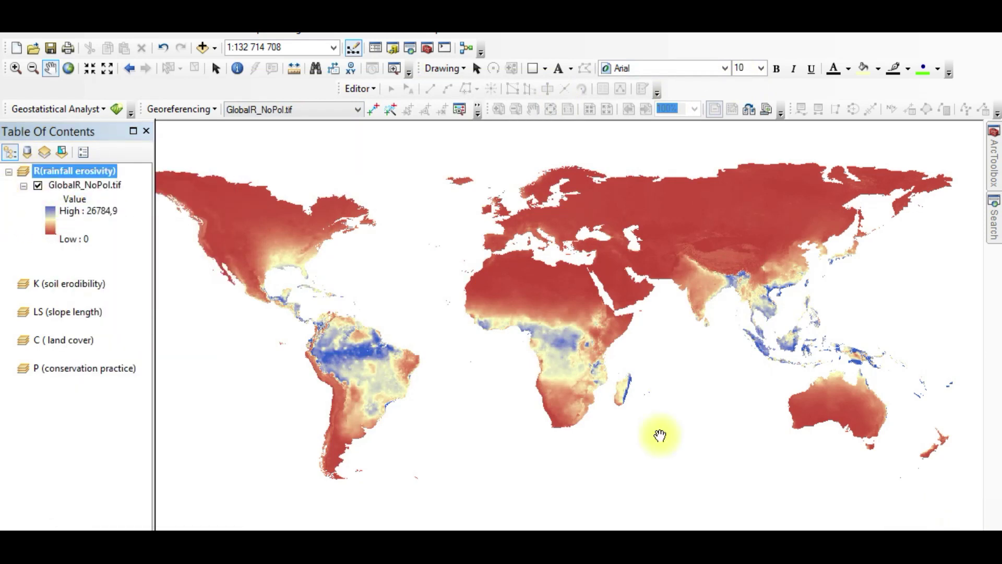
{"action": "left_click", "coordinate": [51, 173]}
Set the data frame's coordinate system to Projected > World > Robinson, accepting the mismatch warning.
{"action": "right_click", "coordinate": [77, 169]}
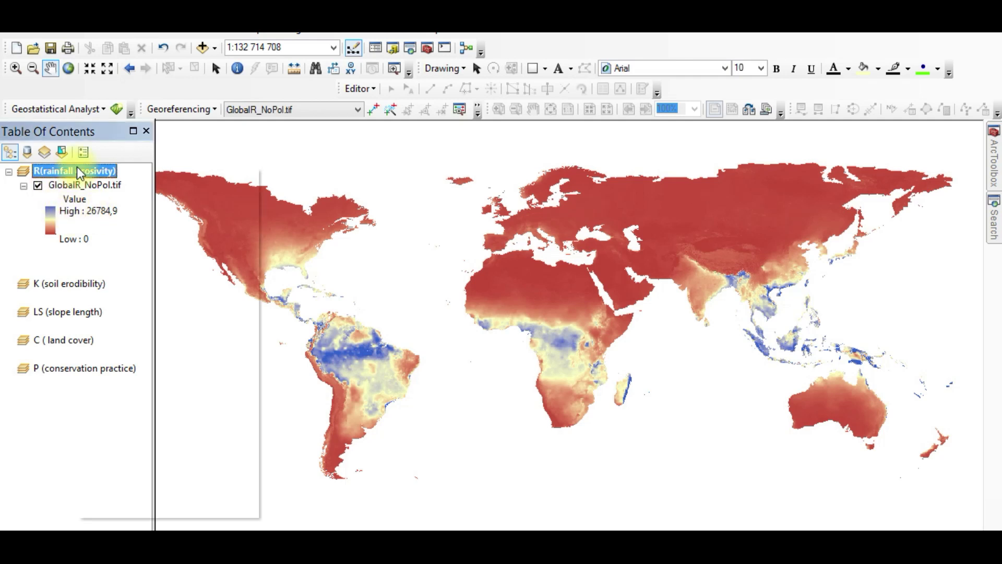
{"action": "left_click", "coordinate": [166, 509]}
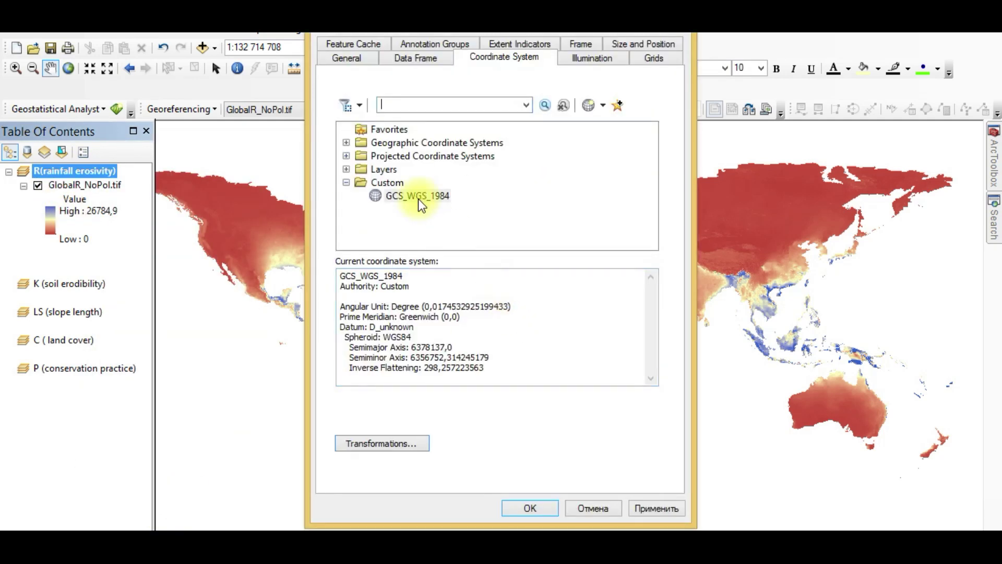
{"action": "double_click", "coordinate": [384, 156]}
{"action": "scroll", "coordinate": [426, 206], "scroll_direction": "down", "scroll_amount": 1}
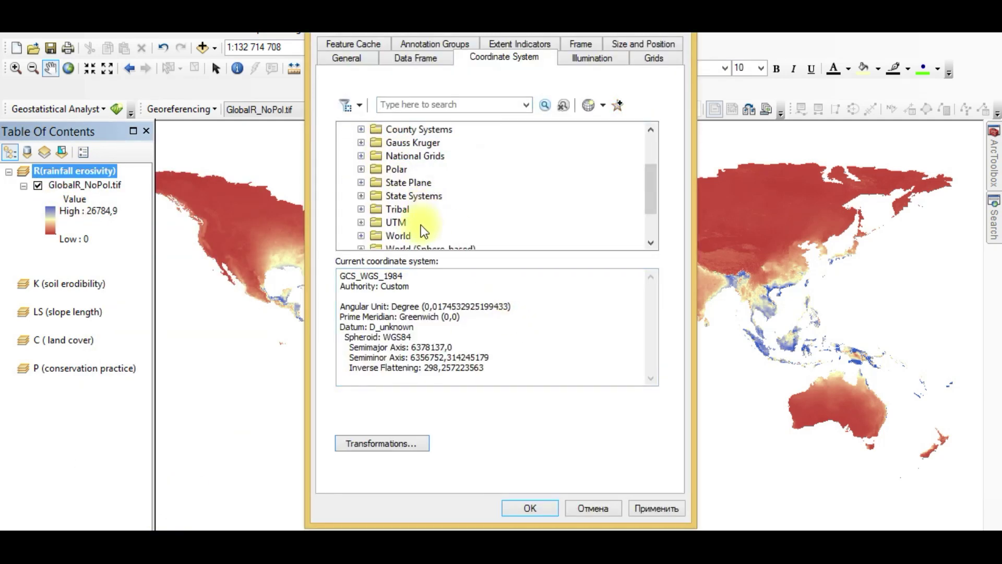
{"action": "scroll", "coordinate": [421, 226], "scroll_direction": "down", "scroll_amount": 1}
{"action": "left_click", "coordinate": [361, 197]}
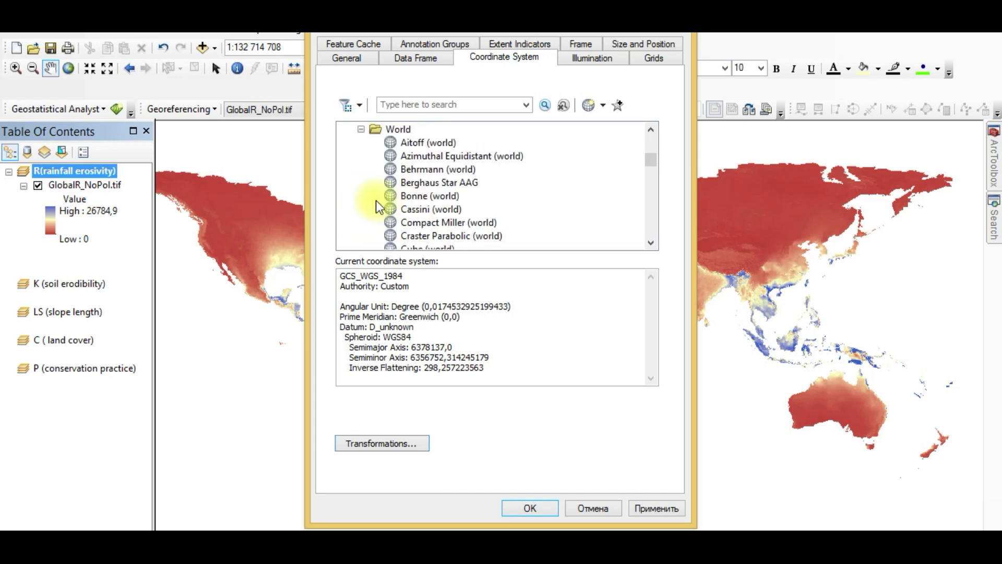
{"action": "left_click", "coordinate": [430, 208]}
{"action": "scroll", "coordinate": [431, 208], "scroll_direction": "down", "scroll_amount": 12}
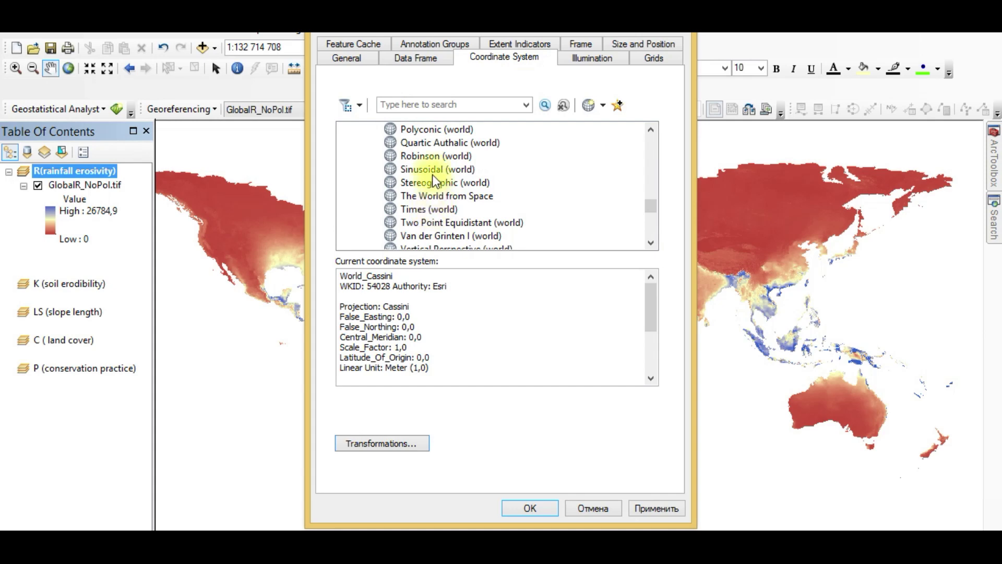
{"action": "left_click", "coordinate": [435, 155]}
{"action": "left_click", "coordinate": [527, 504]}
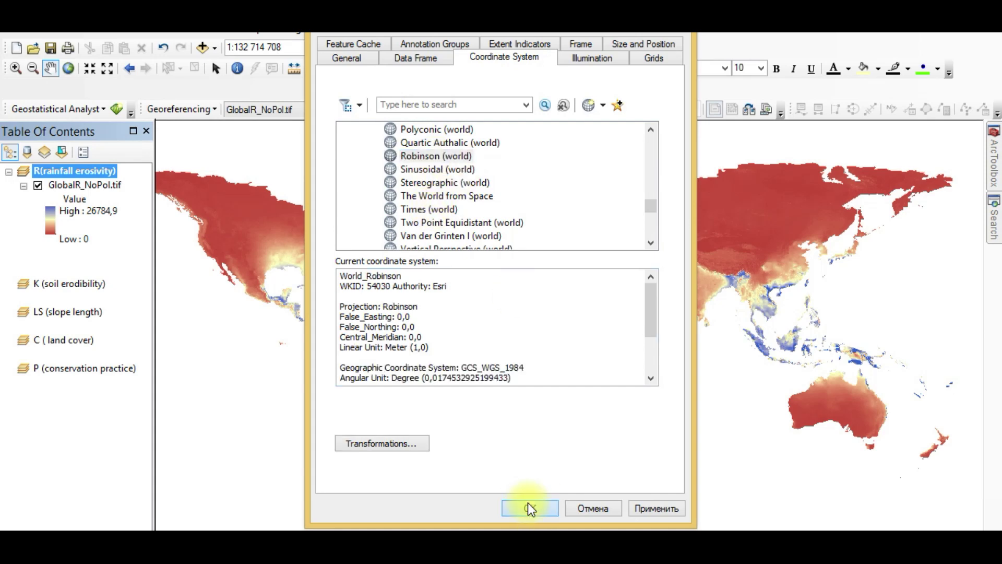
{"action": "left_click", "coordinate": [390, 318]}
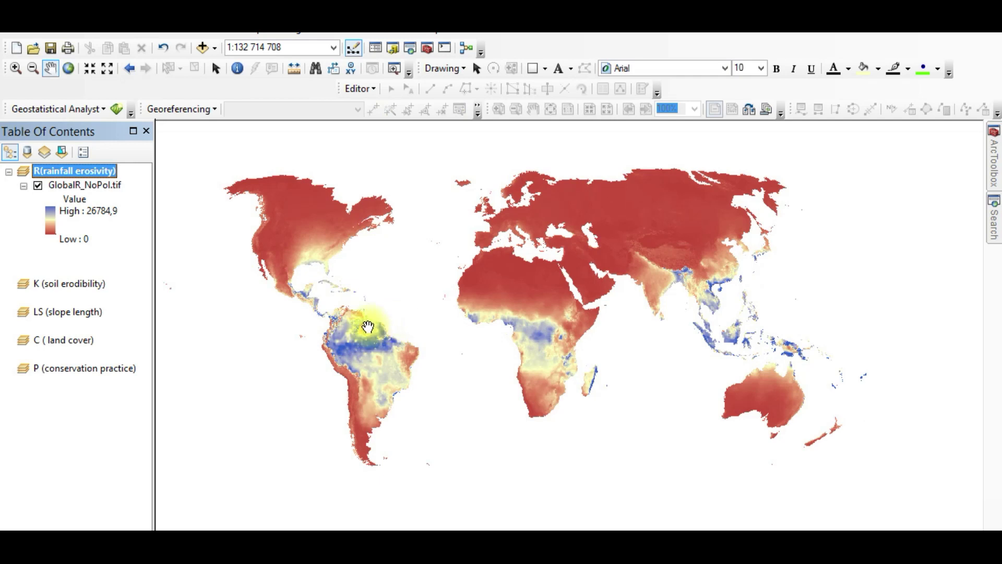
{"action": "right_click", "coordinate": [93, 189]}
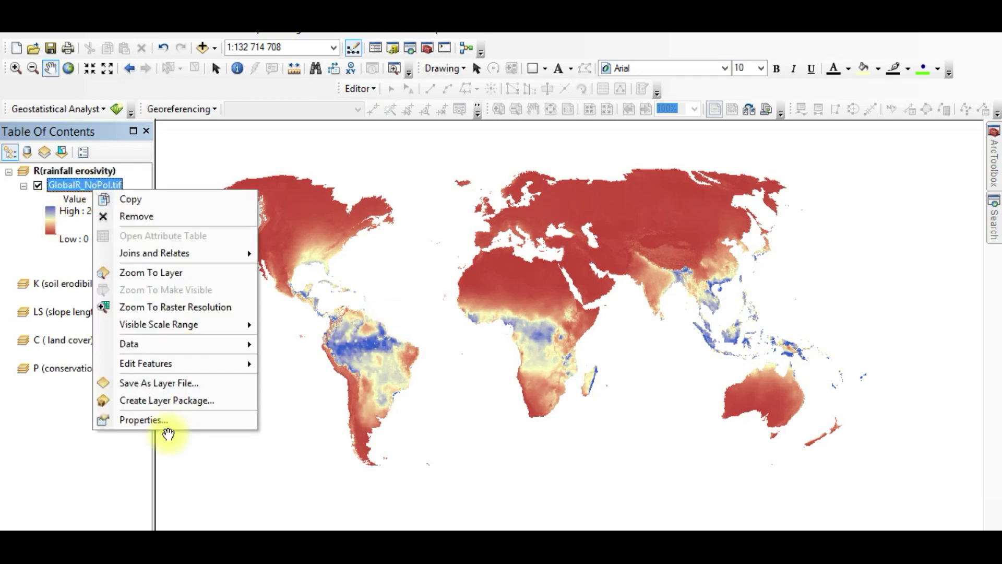
{"action": "left_click", "coordinate": [168, 420]}
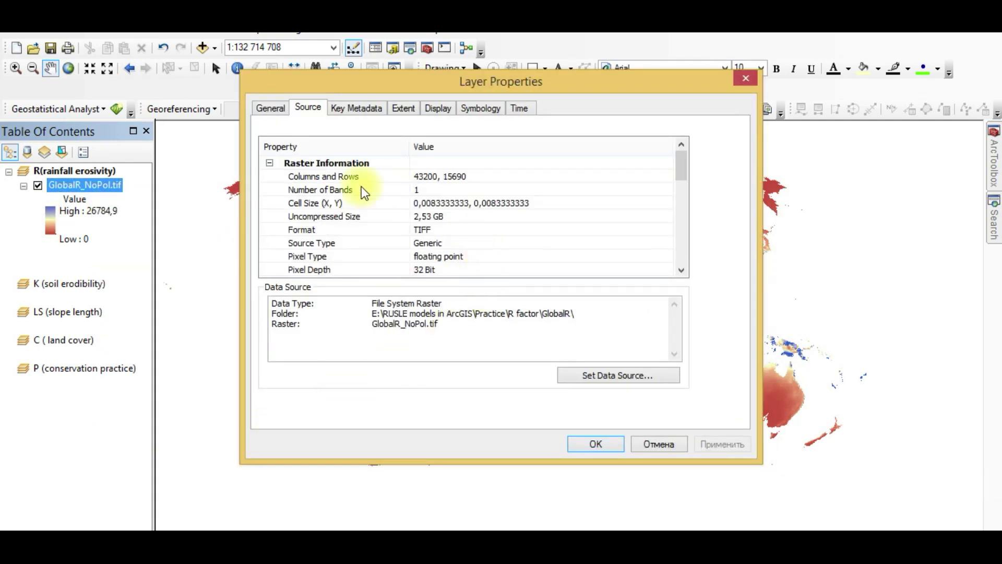
{"action": "left_click", "coordinate": [751, 83]}
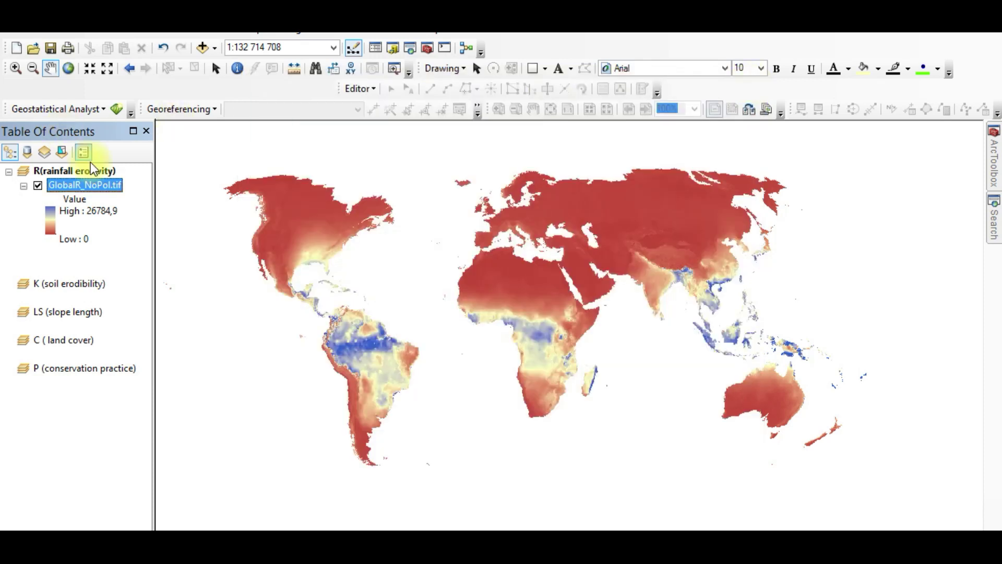
{"action": "right_click", "coordinate": [101, 186]}
{"action": "mouse_move", "coordinate": [225, 342]}
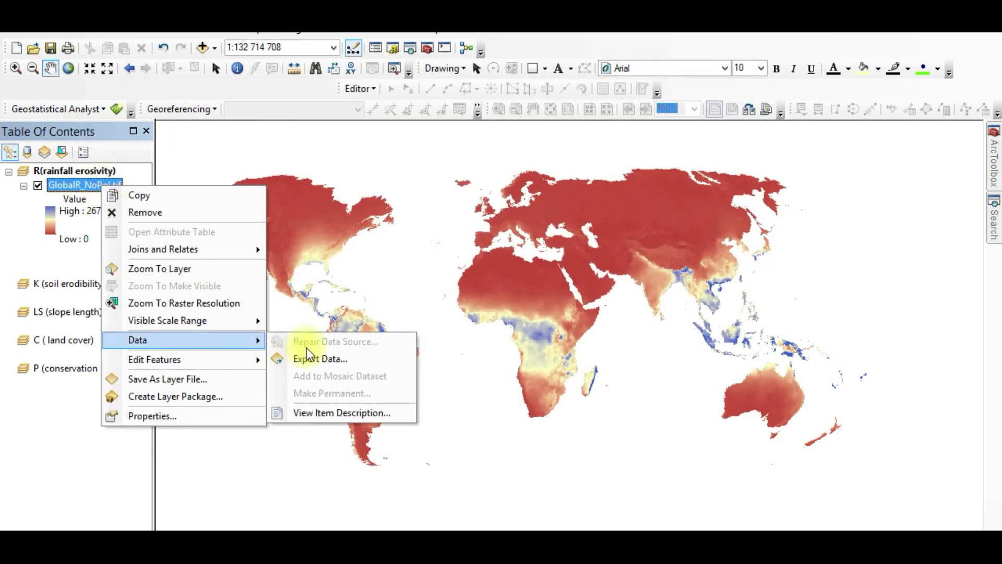
{"action": "left_click", "coordinate": [308, 357]}
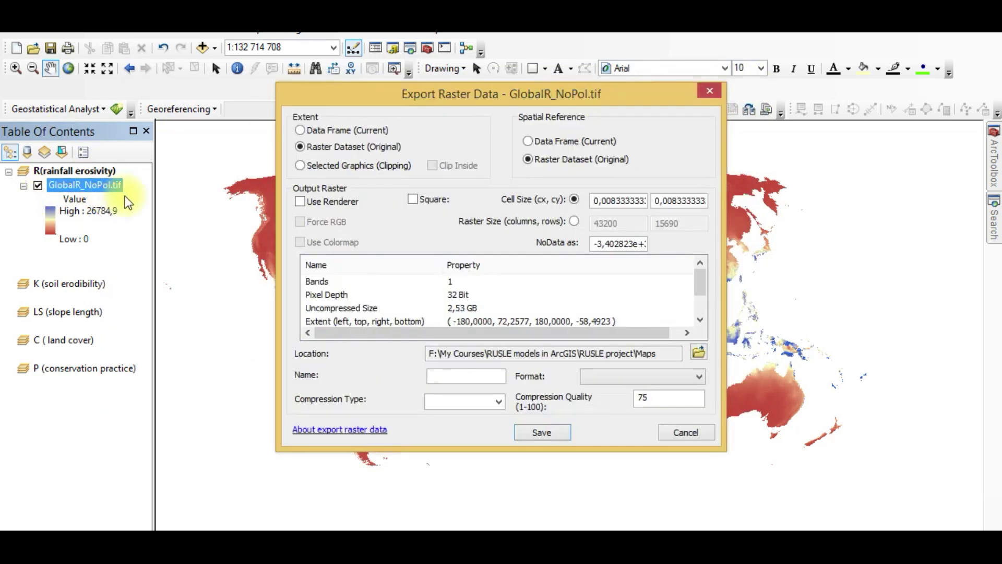
{"action": "left_click", "coordinate": [533, 142]}
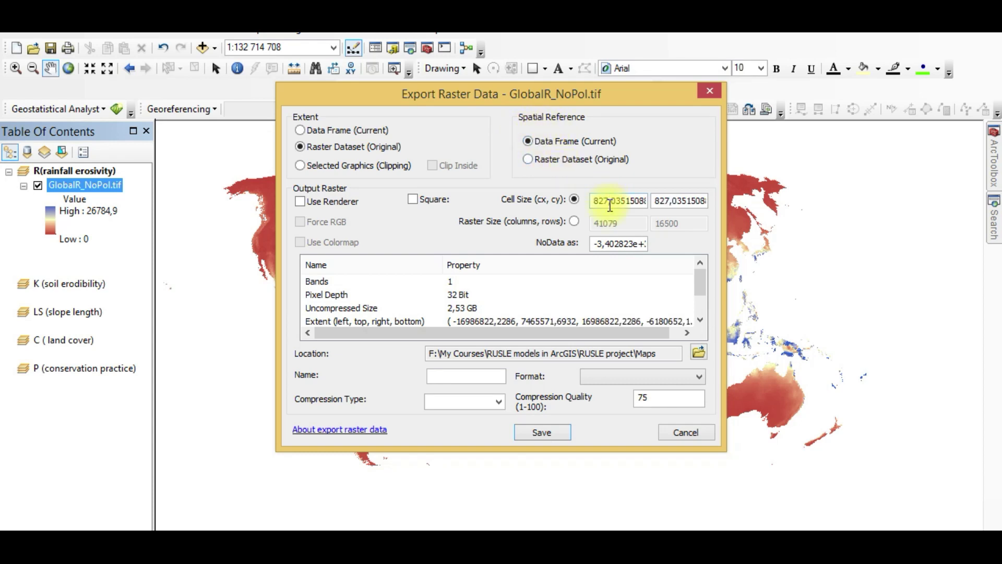
{"action": "left_click_drag", "start_coordinate": [607, 201], "coordinate": [593, 202]}
{"action": "left_click_drag", "start_coordinate": [657, 201], "coordinate": [681, 201]}
{"action": "left_click", "coordinate": [711, 91]}
Switch the data frame's coordinate system back to the layer's GCS_WGS_1984.
{"action": "right_click", "coordinate": [55, 171]}
{"action": "left_click", "coordinate": [104, 509]}
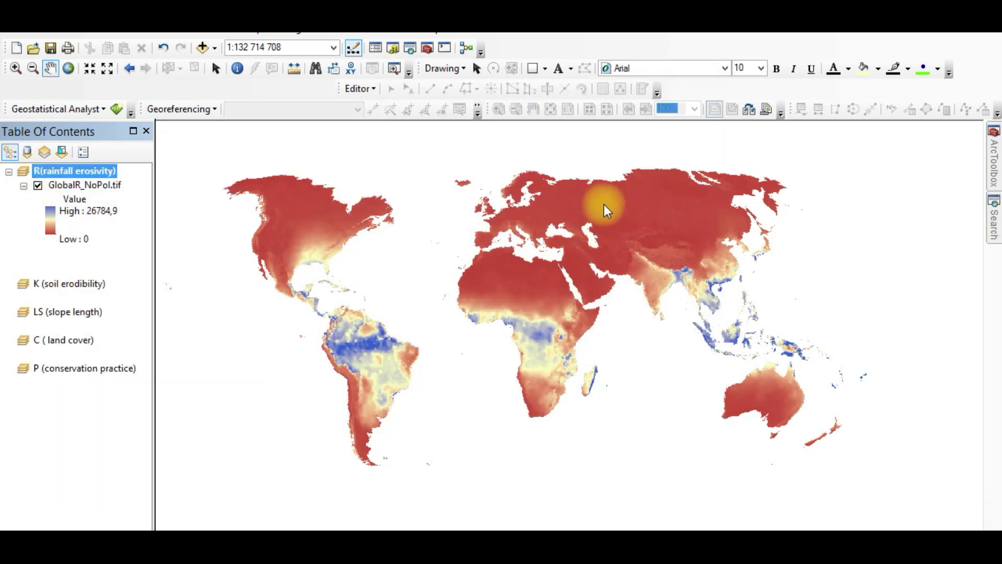
{"action": "left_click_drag", "start_coordinate": [648, 199], "coordinate": [648, 247]}
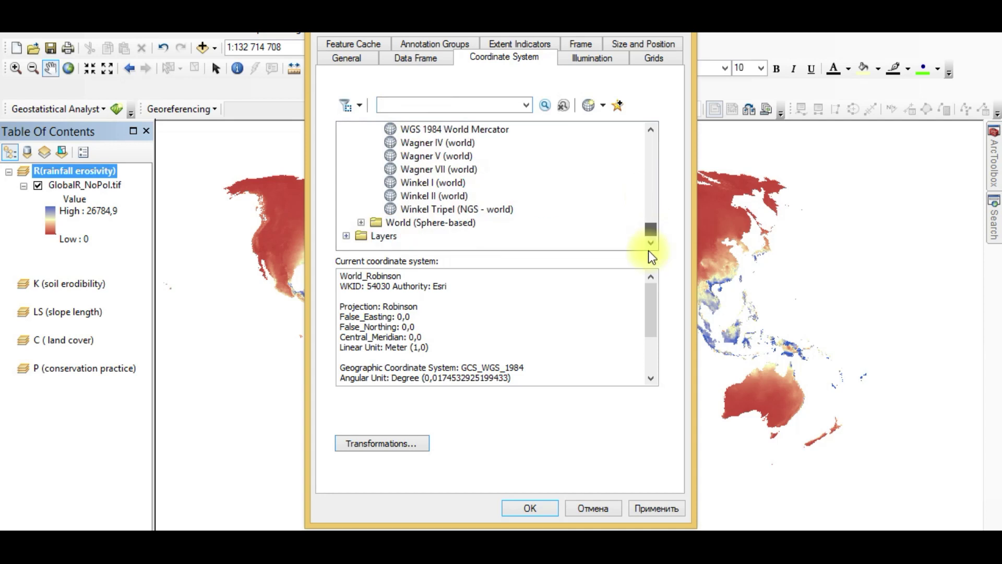
{"action": "double_click", "coordinate": [374, 236]}
{"action": "left_click", "coordinate": [396, 238]}
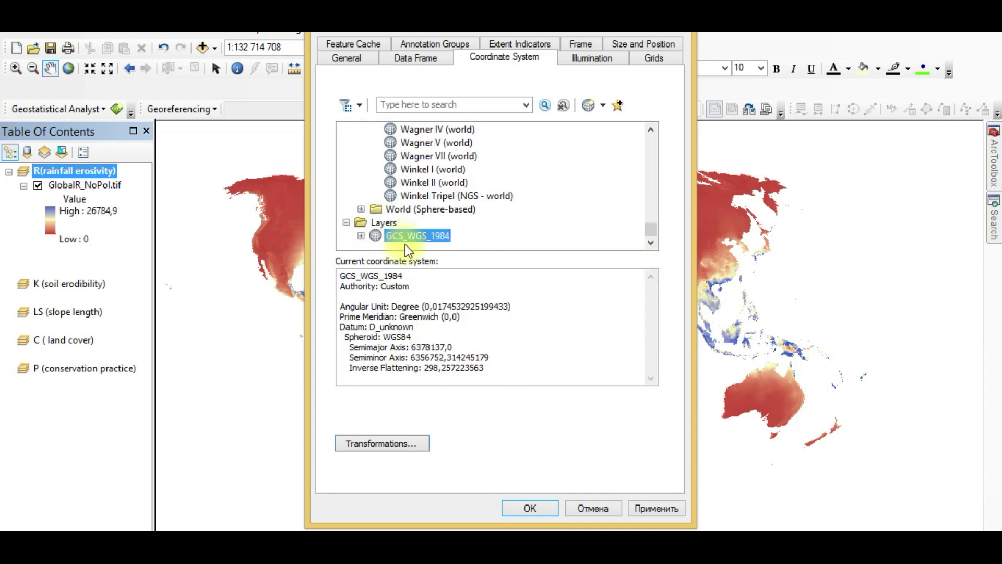
{"action": "left_click", "coordinate": [515, 508]}
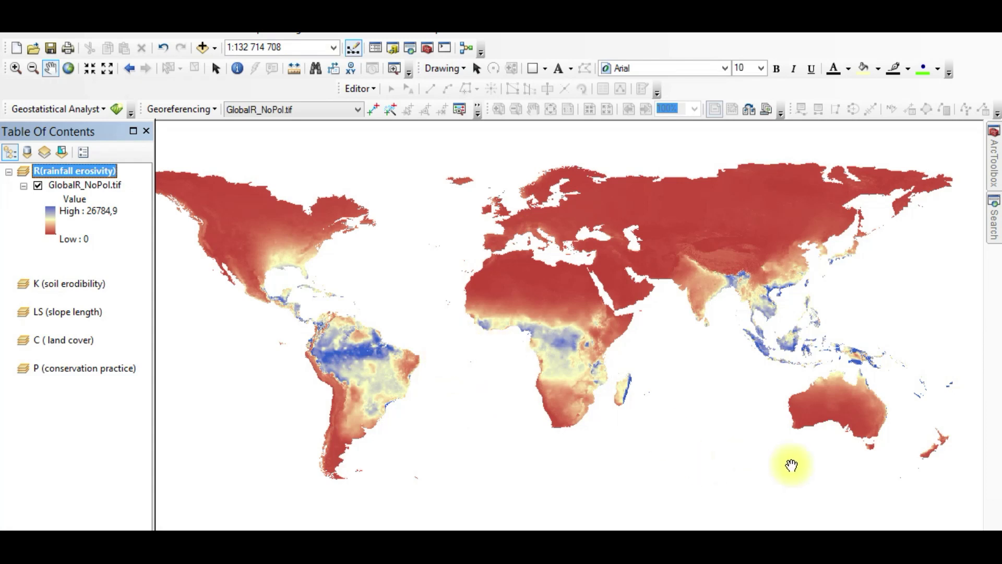
Remove the GlobalR_NoPol.tif layer from the map.
{"action": "left_click", "coordinate": [96, 188]}
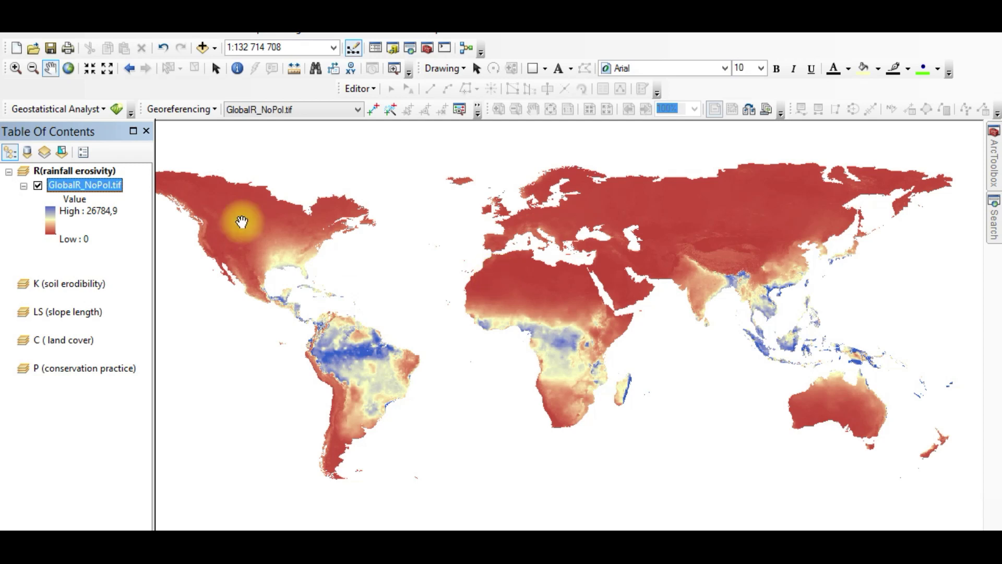
{"action": "right_click", "coordinate": [103, 186]}
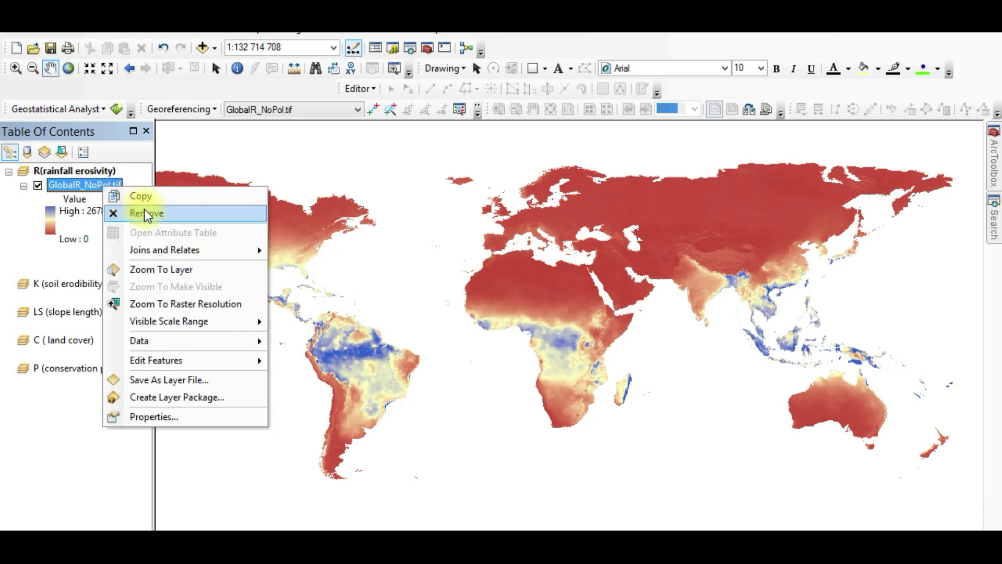
{"action": "left_click", "coordinate": [144, 211]}
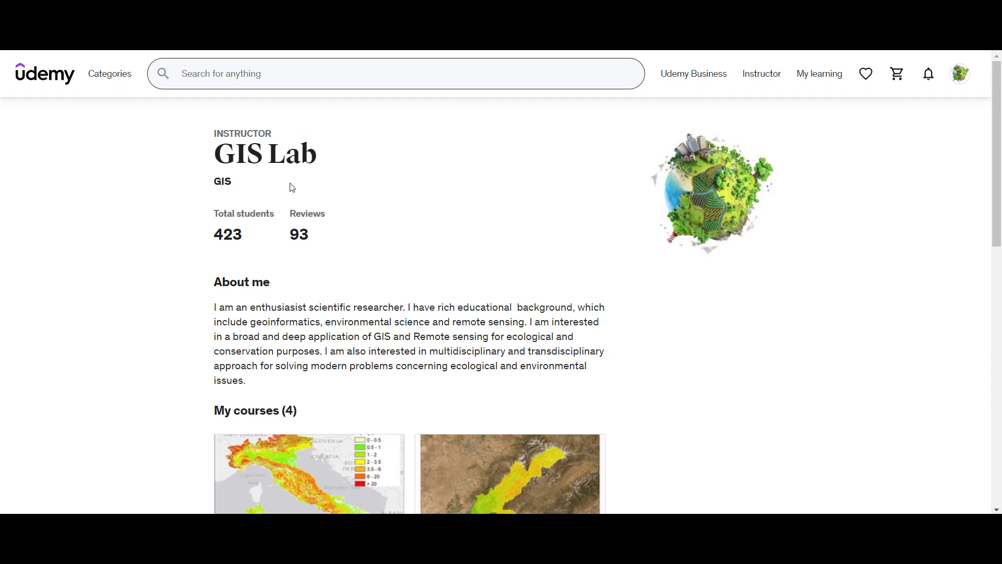
{"action": "scroll", "coordinate": [618, 303], "scroll_direction": "down", "scroll_amount": 3}
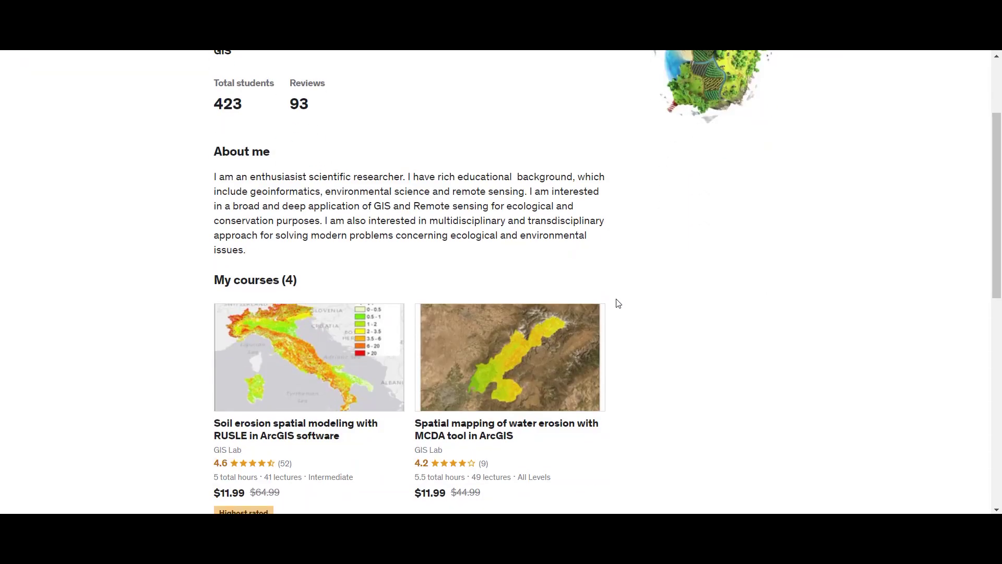
{"action": "scroll", "coordinate": [666, 305], "scroll_direction": "down", "scroll_amount": 1}
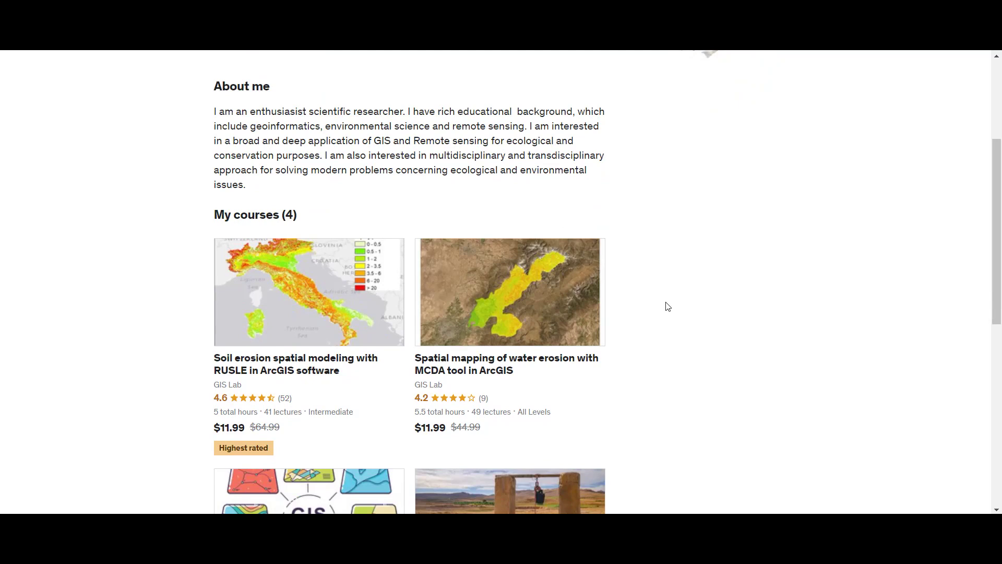
{"action": "scroll", "coordinate": [667, 307], "scroll_direction": "down", "scroll_amount": 1}
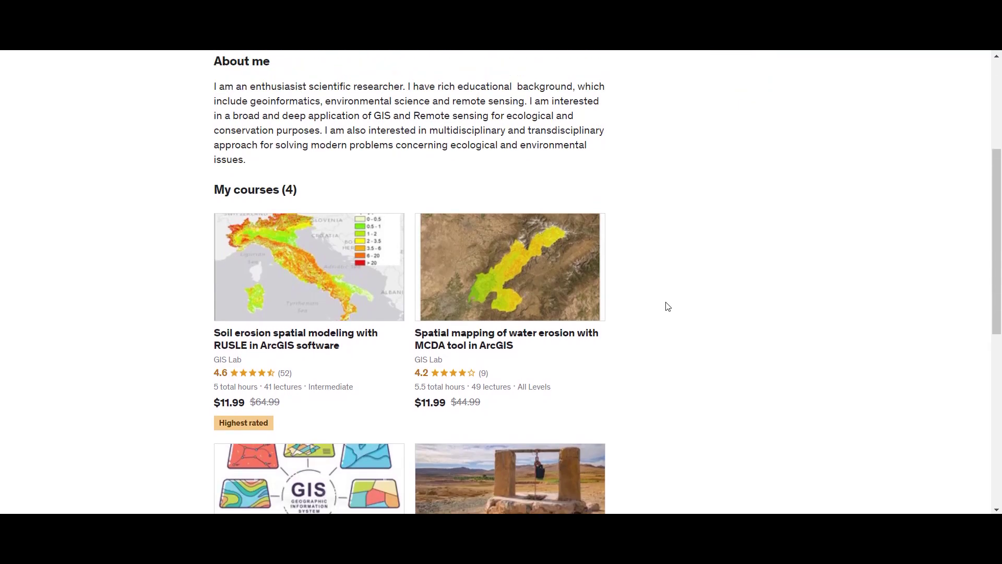